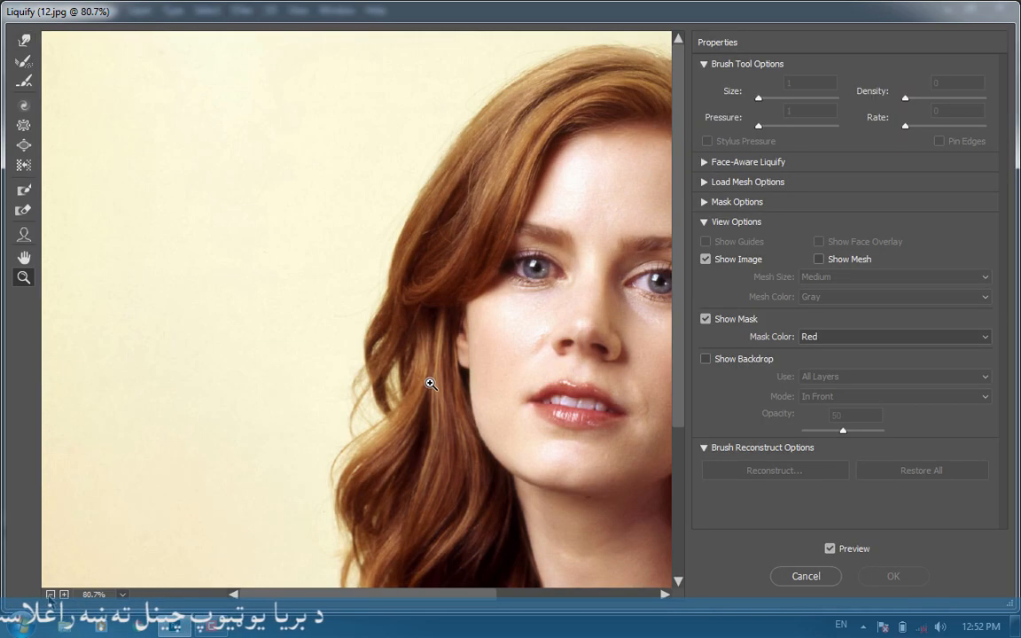
Warp the cheek, eye and mouth areas of the portrait with the Forward Warp tool at brush size 200 and pressure 100
{"action": "key", "text": "ctrl+minus"}
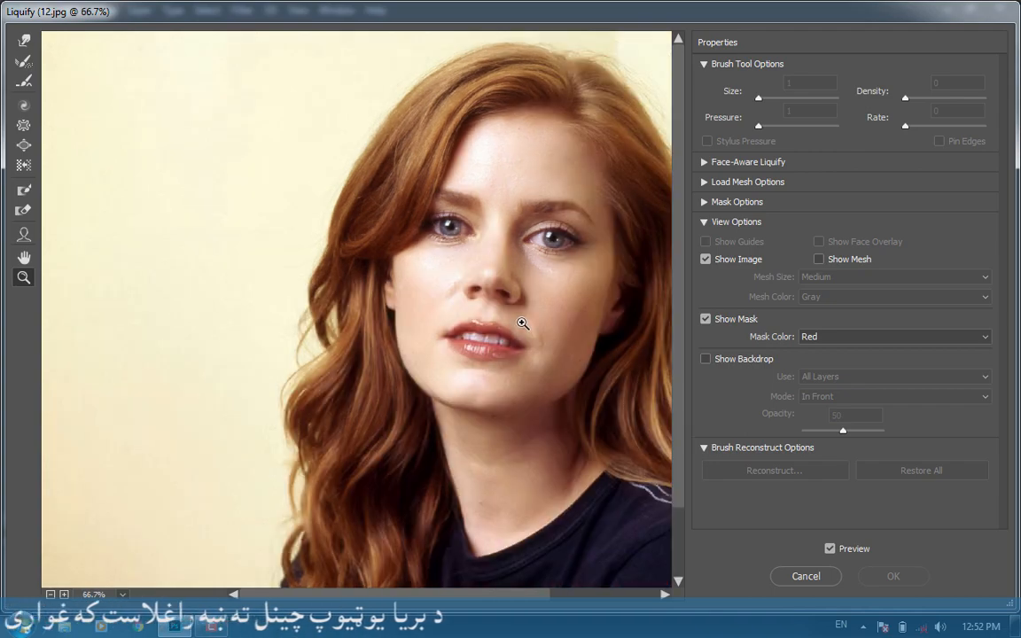
{"action": "left_click_drag", "start_coordinate": [505, 301], "coordinate": [402, 321]}
{"action": "key", "text": "space"}
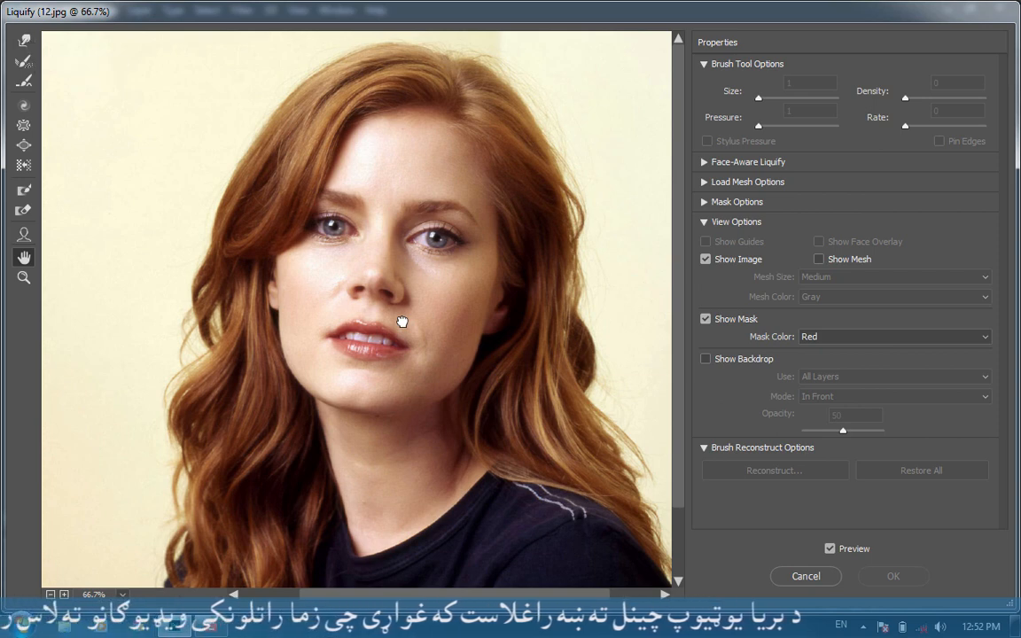
{"action": "left_click", "coordinate": [24, 41]}
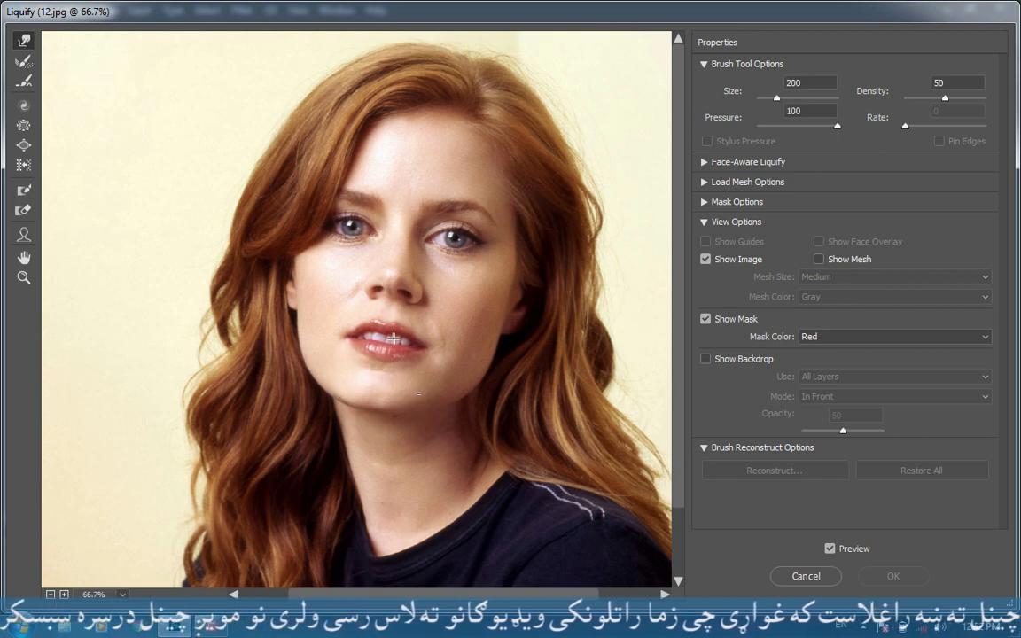
{"action": "left_click_drag", "start_coordinate": [354, 261], "coordinate": [364, 274]}
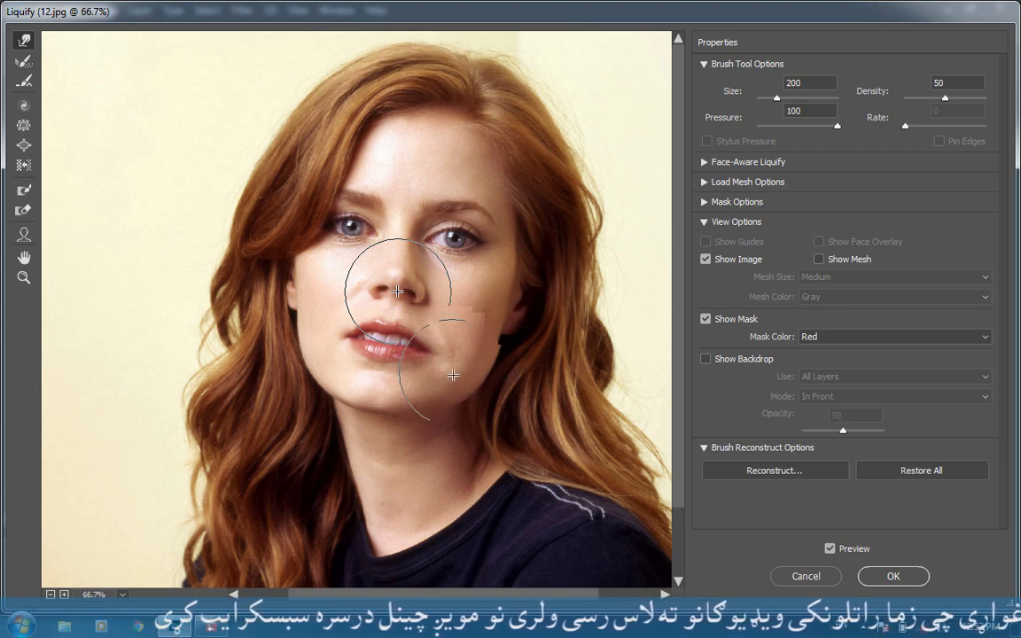
{"action": "left_click_drag", "start_coordinate": [397, 290], "coordinate": [310, 321]}
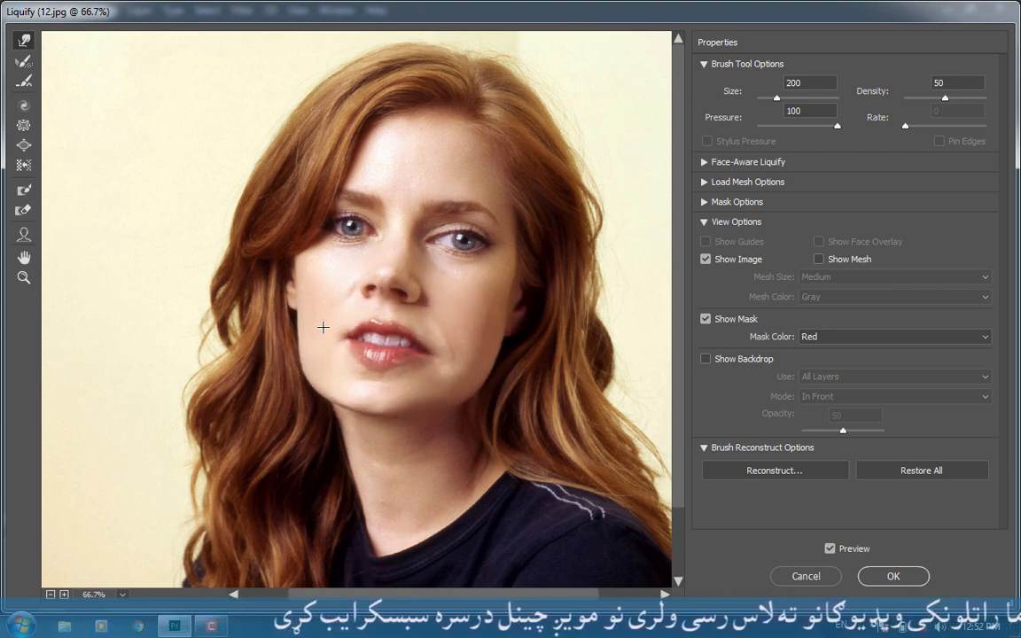
Set the Forward Warp brush size to 215 and its pressure to 55
{"action": "left_click", "coordinate": [786, 97]}
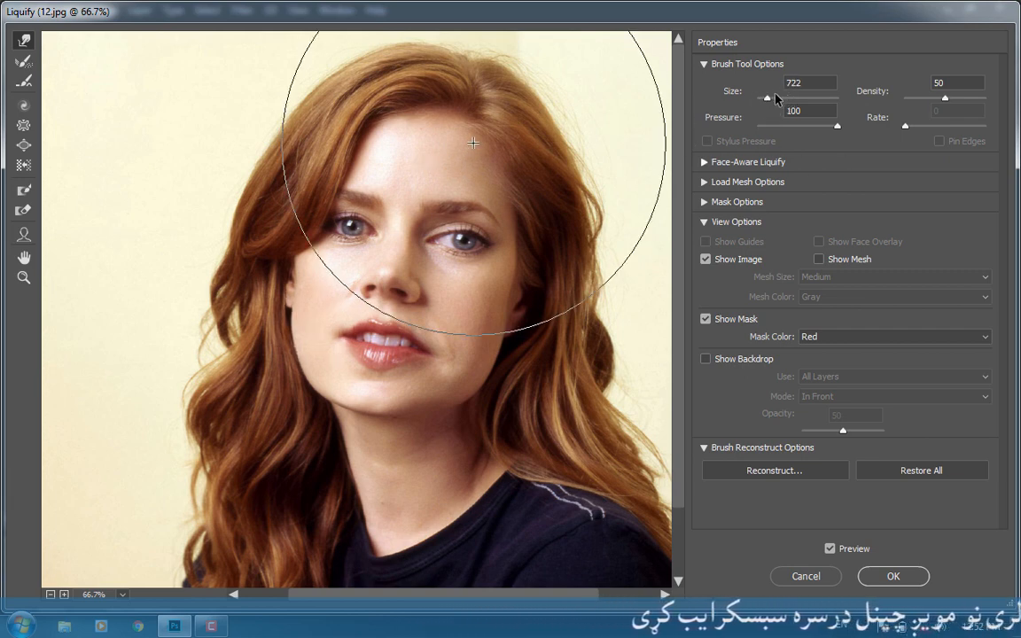
{"action": "mouse_move", "coordinate": [775, 98]}
{"action": "left_mouse_down"}
{"action": "mouse_move", "coordinate": [766, 100]}
{"action": "mouse_move", "coordinate": [777, 100]}
{"action": "left_mouse_up"}
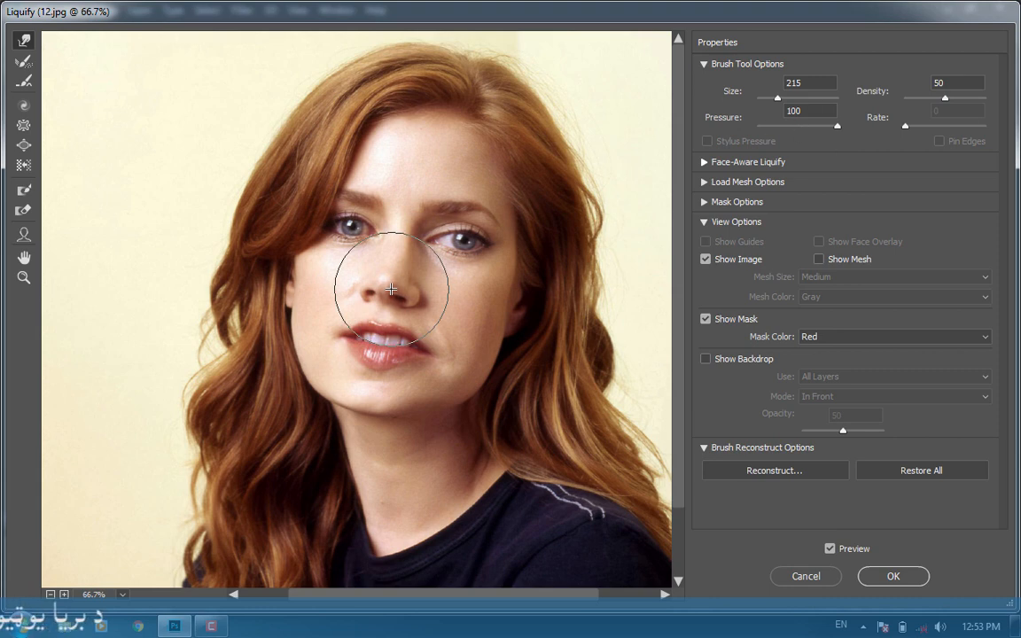
{"action": "left_click", "coordinate": [760, 125]}
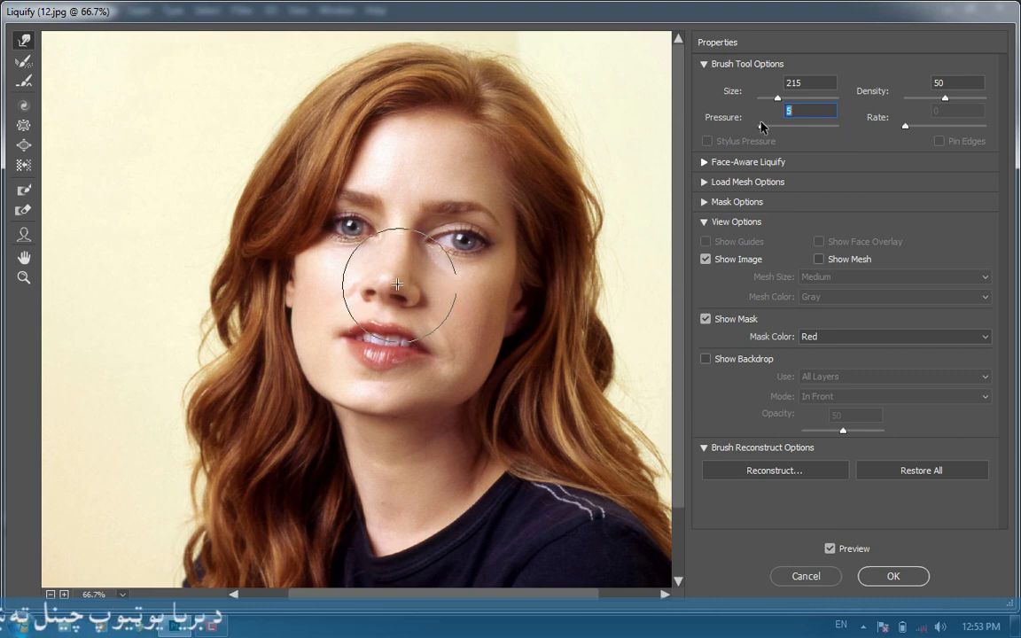
{"action": "type", "text": "55"}
{"action": "key", "text": "Return"}
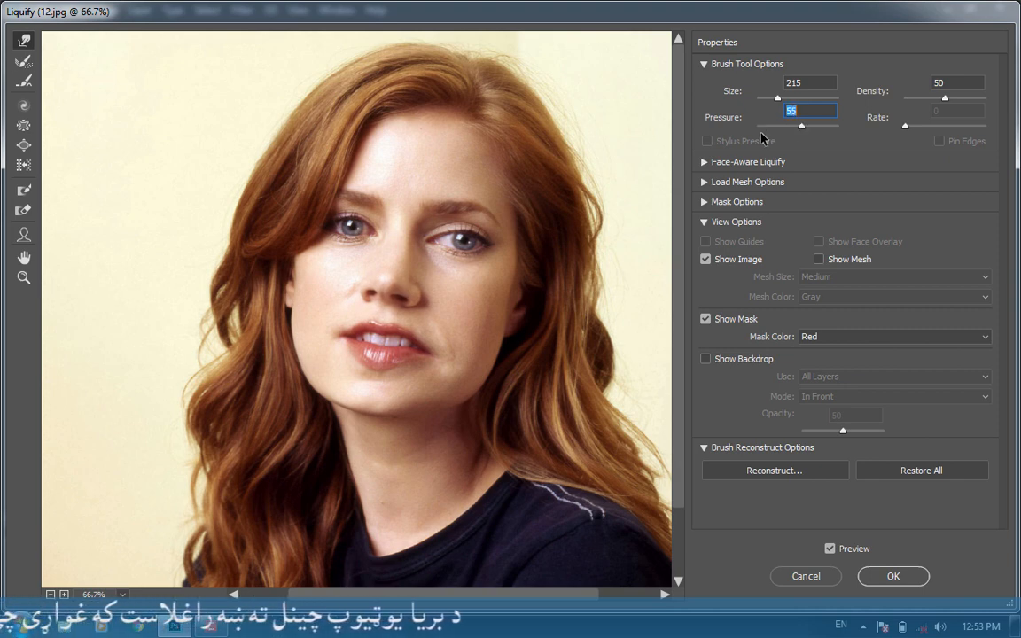
Restore the warped eye and mouth with the Reconstruct tool at brush size 100
{"action": "key", "text": "r"}
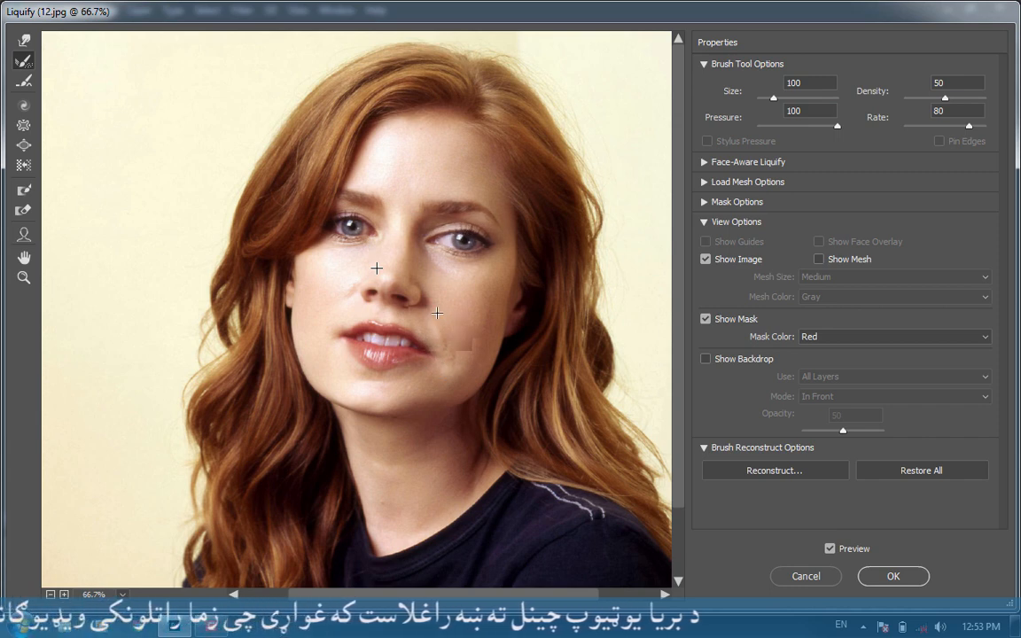
{"action": "mouse_move", "coordinate": [437, 313]}
{"action": "left_mouse_down"}
{"action": "mouse_move", "coordinate": [392, 281]}
{"action": "mouse_move", "coordinate": [387, 392]}
{"action": "mouse_move", "coordinate": [406, 323]}
{"action": "mouse_move", "coordinate": [422, 378]}
{"action": "left_mouse_up"}
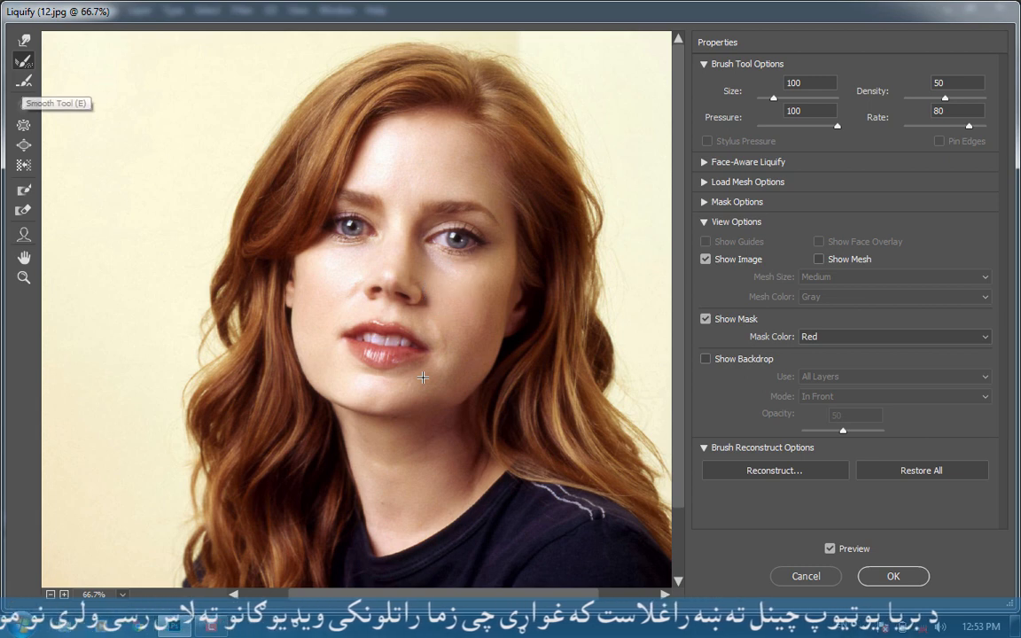
{"action": "left_click", "coordinate": [24, 82]}
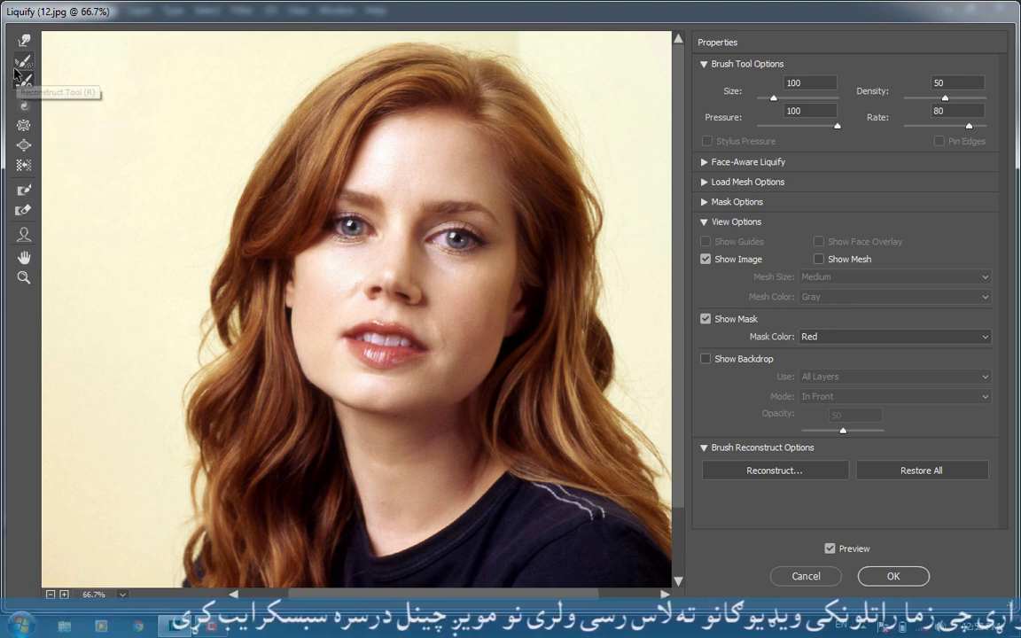
Try the Twirl Clockwise tool on one of the portrait's eyes at brush size 166
{"action": "left_click", "coordinate": [36, 108]}
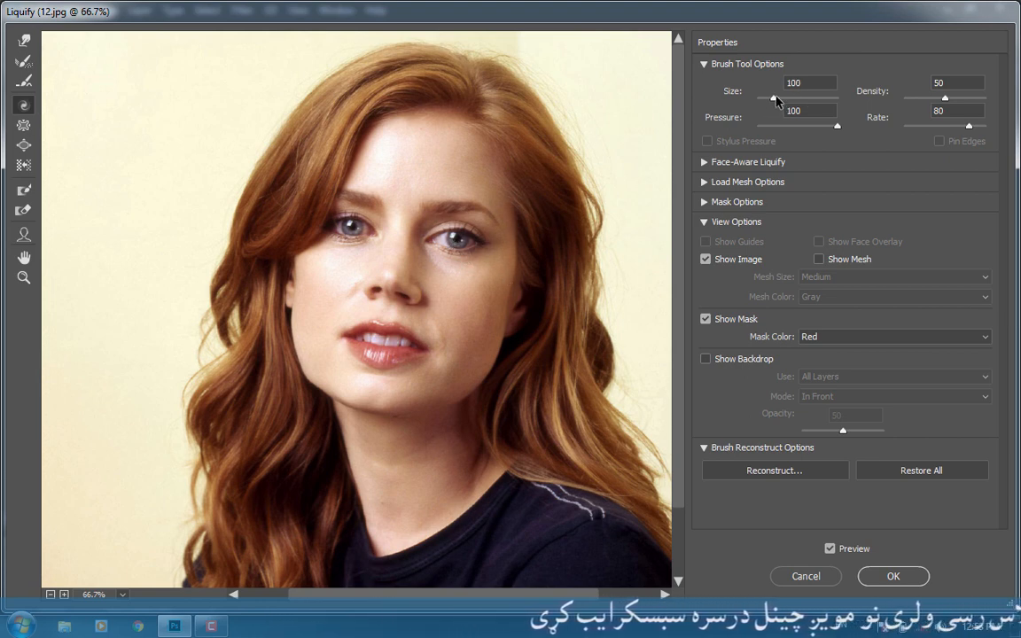
{"action": "left_click_drag", "start_coordinate": [776, 101], "coordinate": [775, 98]}
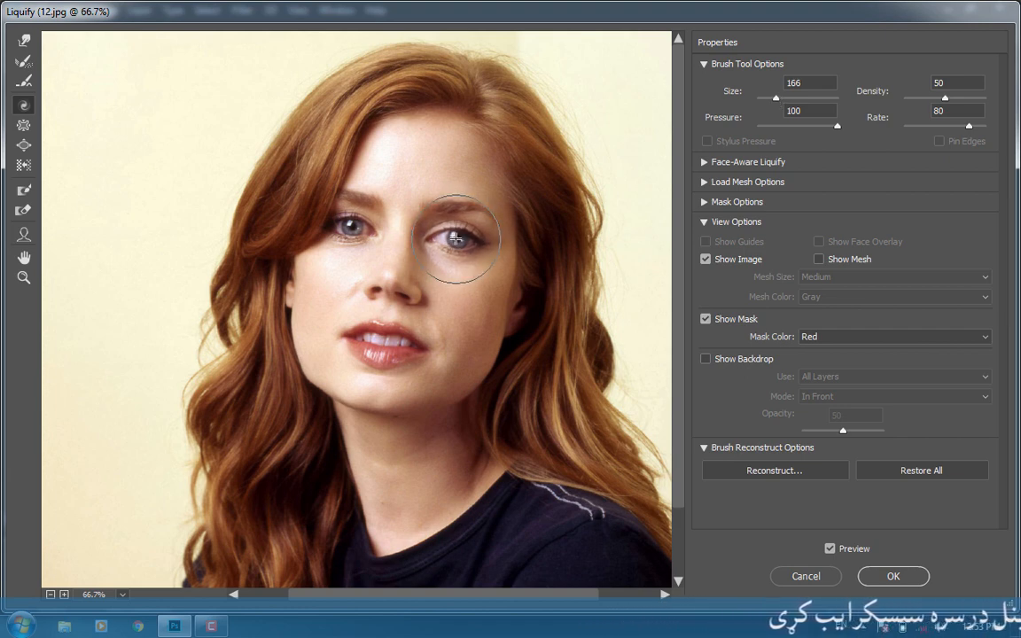
{"action": "key", "text": "alt"}
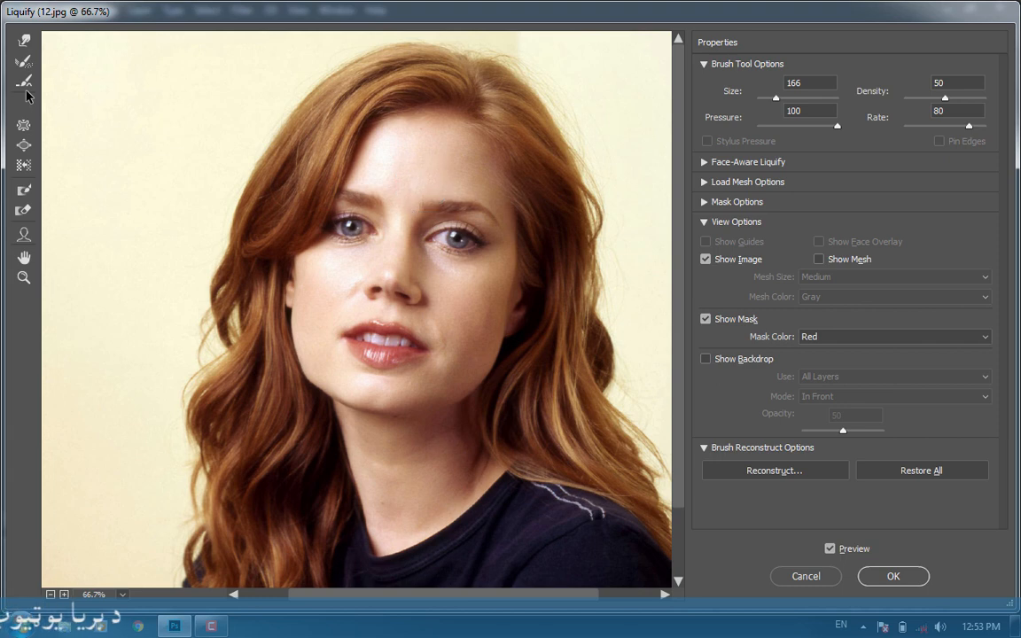
Shrink the mouth with the Pucker tool at brush size 305 and enlarge the eyes with the Bloat tool at size 462
{"action": "key", "text": "s"}
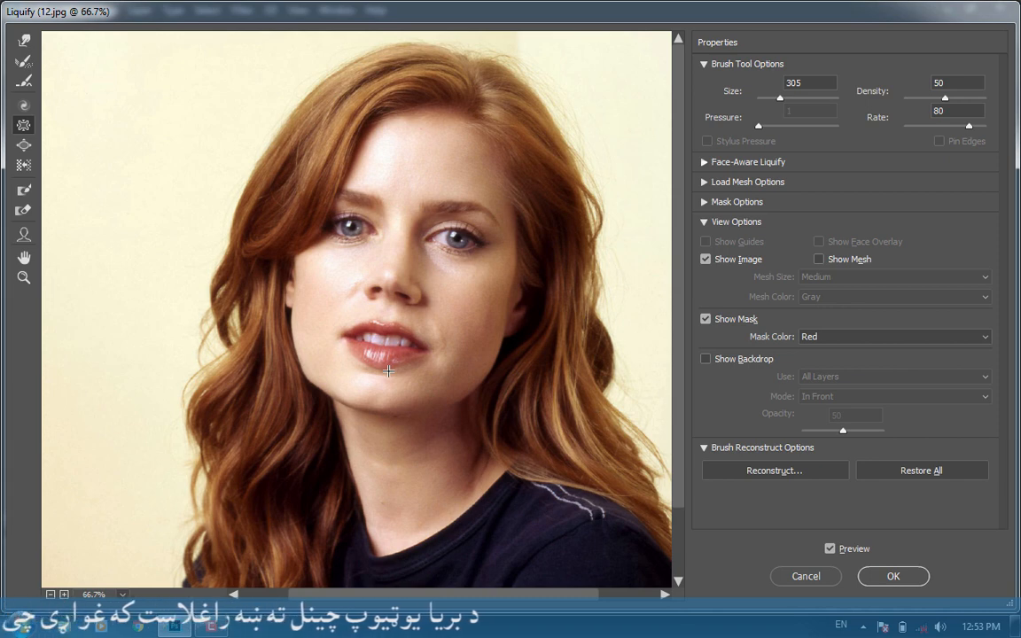
{"action": "key", "text": "ctrl+z"}
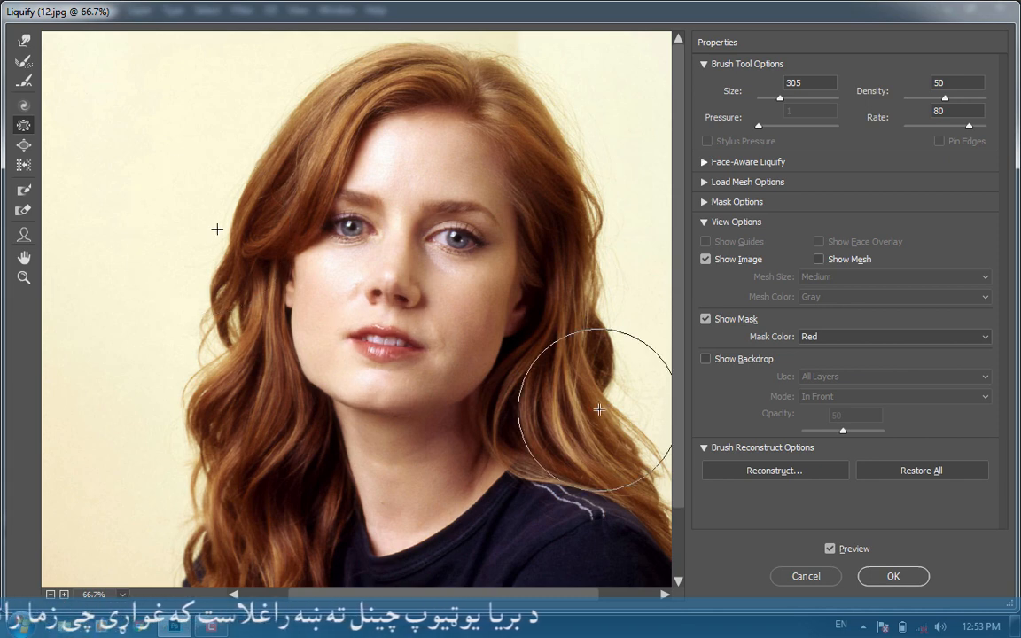
{"action": "left_click", "coordinate": [24, 144]}
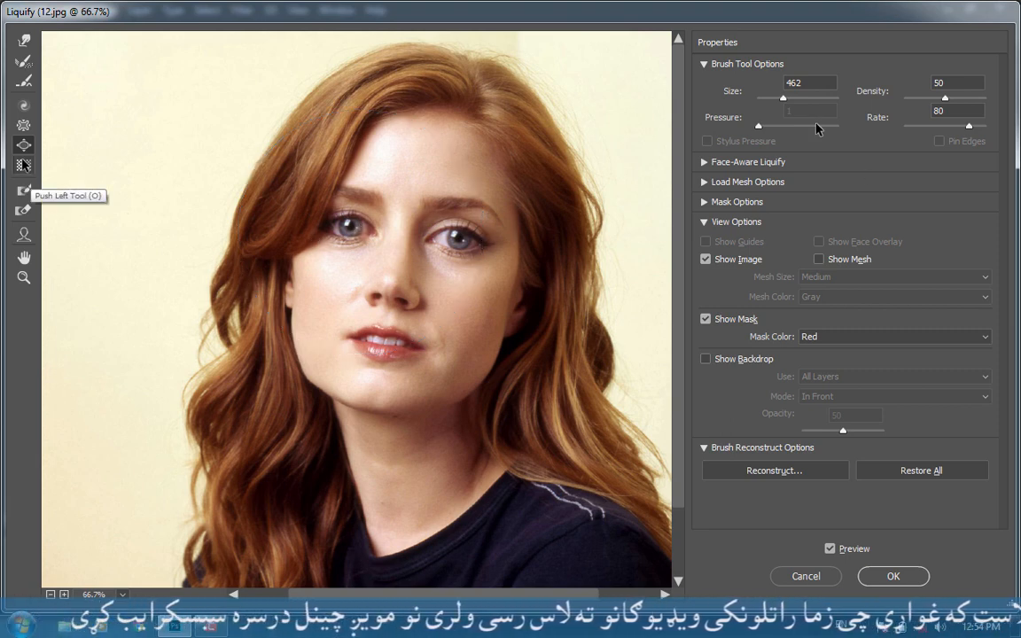
Displace the mouth with the Push Left tool at brush size 340, and one eye at brush size 107
{"action": "key", "text": "o"}
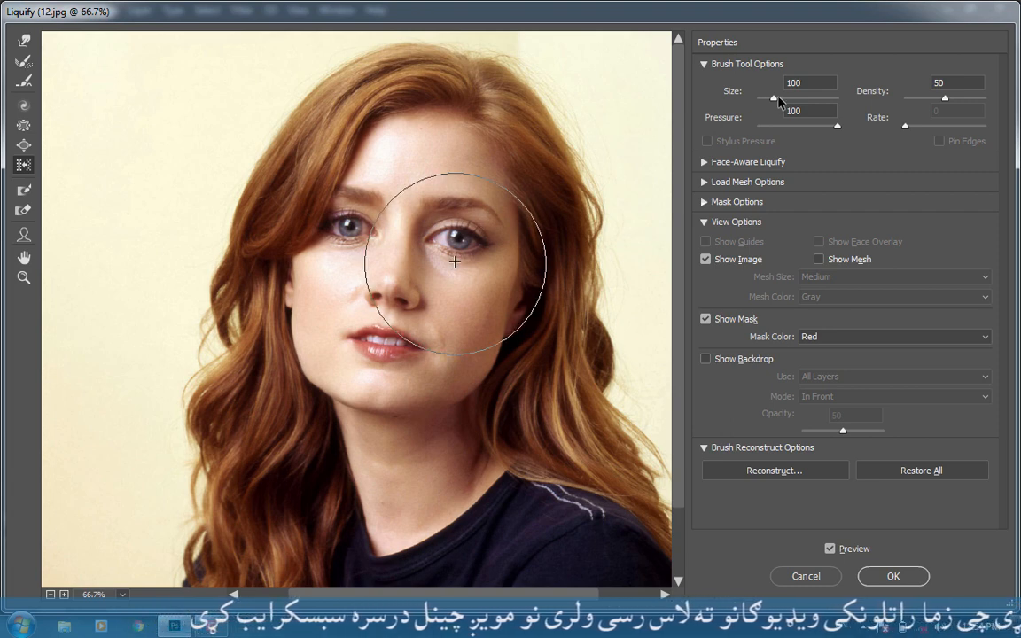
{"action": "left_click_drag", "start_coordinate": [773, 98], "coordinate": [781, 99]}
{"action": "mouse_move", "coordinate": [386, 322]}
{"action": "left_mouse_down"}
{"action": "mouse_move", "coordinate": [383, 304]}
{"action": "mouse_move", "coordinate": [356, 285]}
{"action": "left_mouse_up"}
{"action": "key", "text": "ctrl+z"}
{"action": "mouse_move", "coordinate": [387, 322]}
{"action": "left_mouse_down"}
{"action": "mouse_move", "coordinate": [383, 301]}
{"action": "mouse_move", "coordinate": [392, 335]}
{"action": "mouse_move", "coordinate": [403, 330]}
{"action": "mouse_move", "coordinate": [448, 248]}
{"action": "mouse_move", "coordinate": [395, 332]}
{"action": "left_mouse_up"}
{"action": "key", "text": "ctrl+z"}
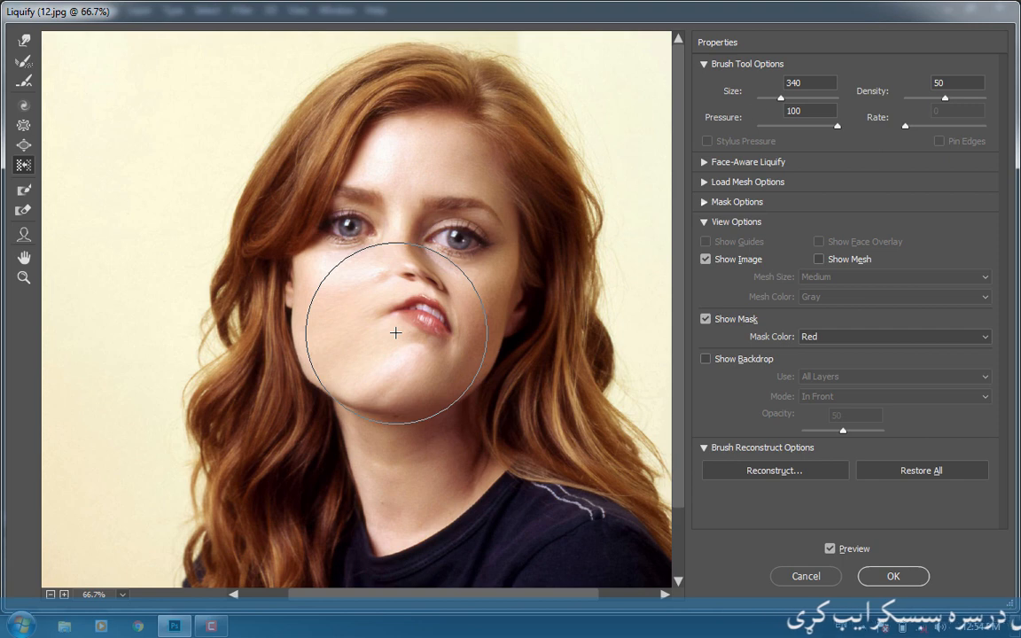
{"action": "key", "text": "bracketleft"}
{"action": "left_click_drag", "start_coordinate": [451, 261], "coordinate": [465, 215]}
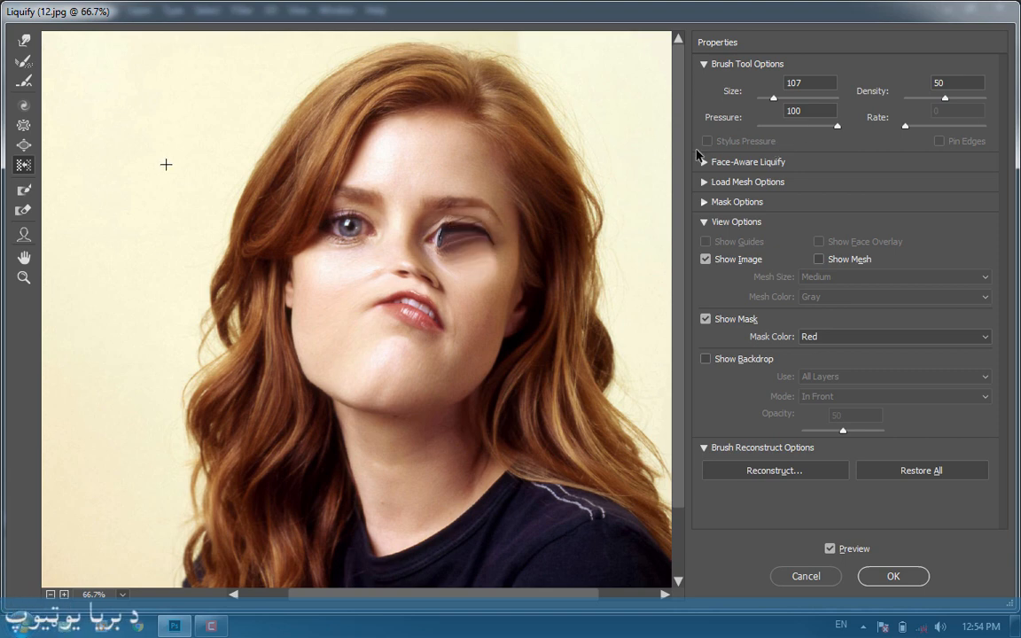
Restore the whole distorted face with the Reconstruct tool at brush size 722
{"action": "key", "text": "r"}
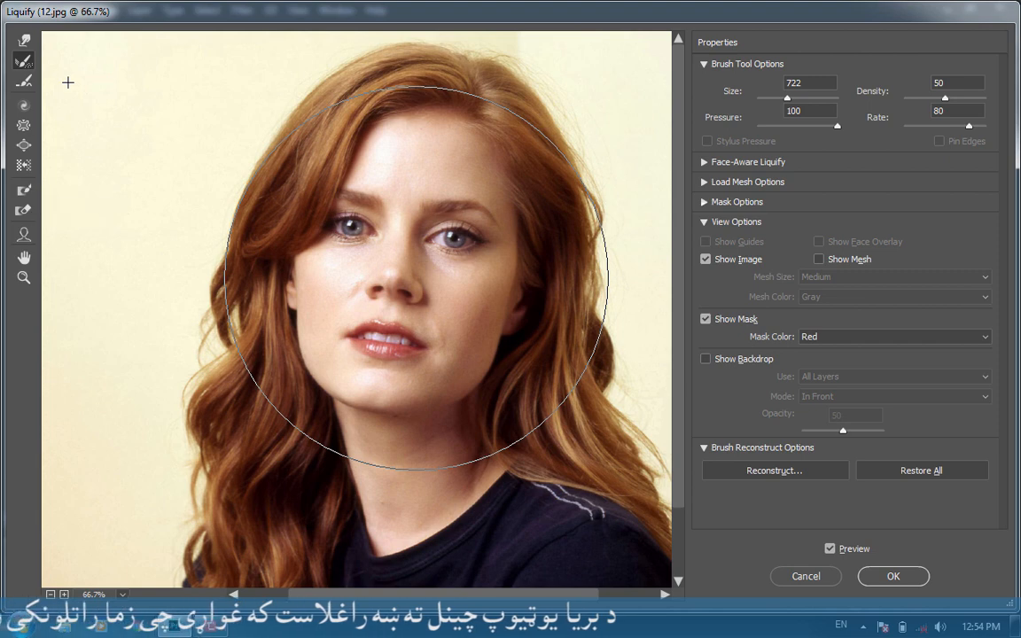
Freeze the cheek, nose and mouth with a size 100 Freeze Mask brush and try warping around the mask
{"action": "left_click", "coordinate": [28, 197]}
{"action": "left_click_drag", "start_coordinate": [326, 257], "coordinate": [373, 360]}
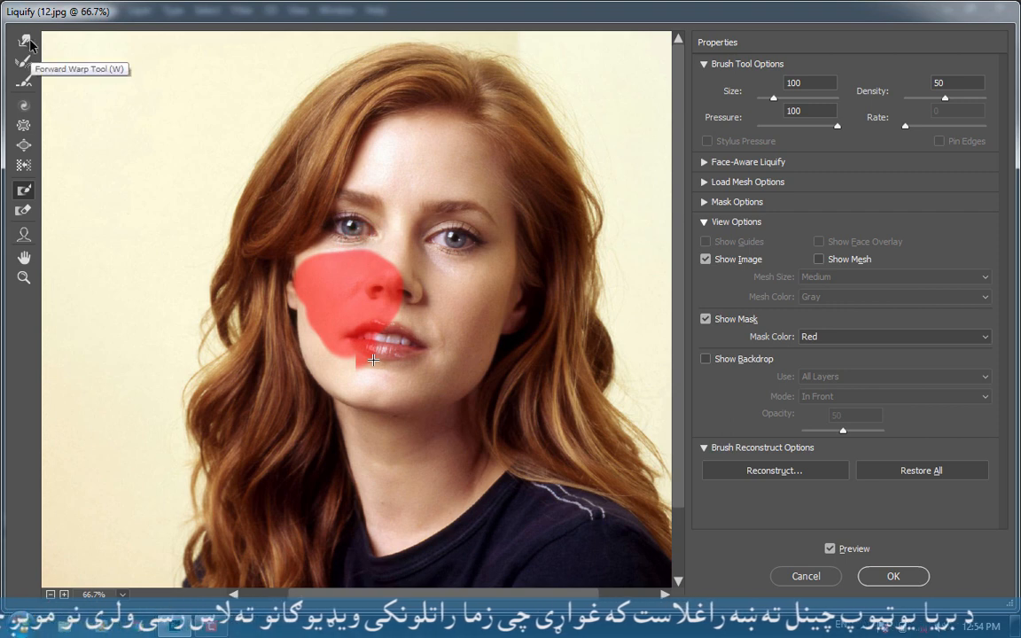
{"action": "left_click_drag", "start_coordinate": [448, 306], "coordinate": [506, 309]}
{"action": "key", "text": "ctrl+z"}
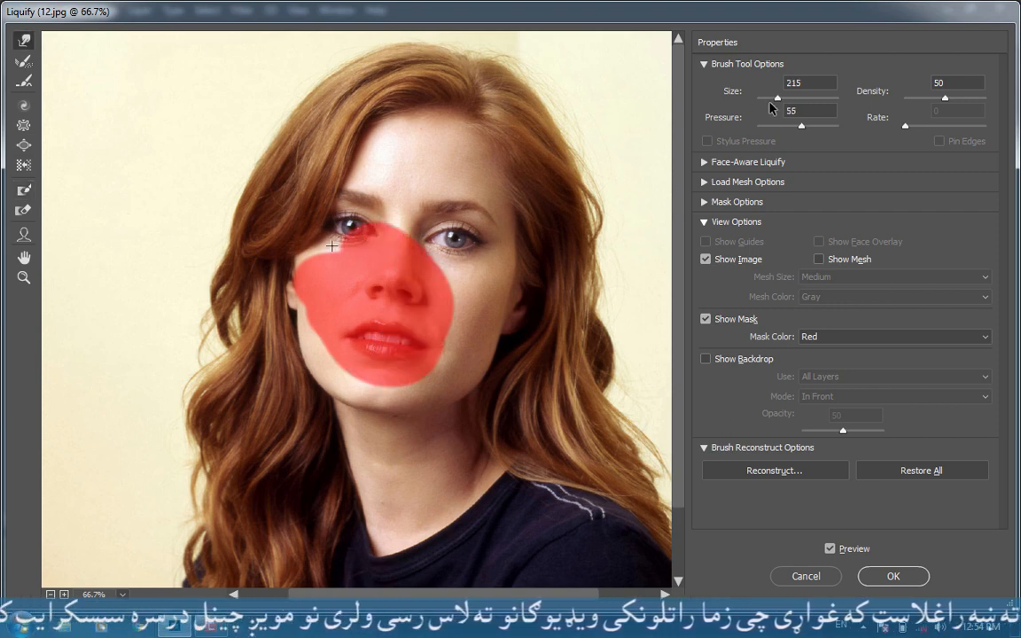
Set the Forward Warp brush size to 53 and examine the eye area up close
{"action": "left_click", "coordinate": [770, 99]}
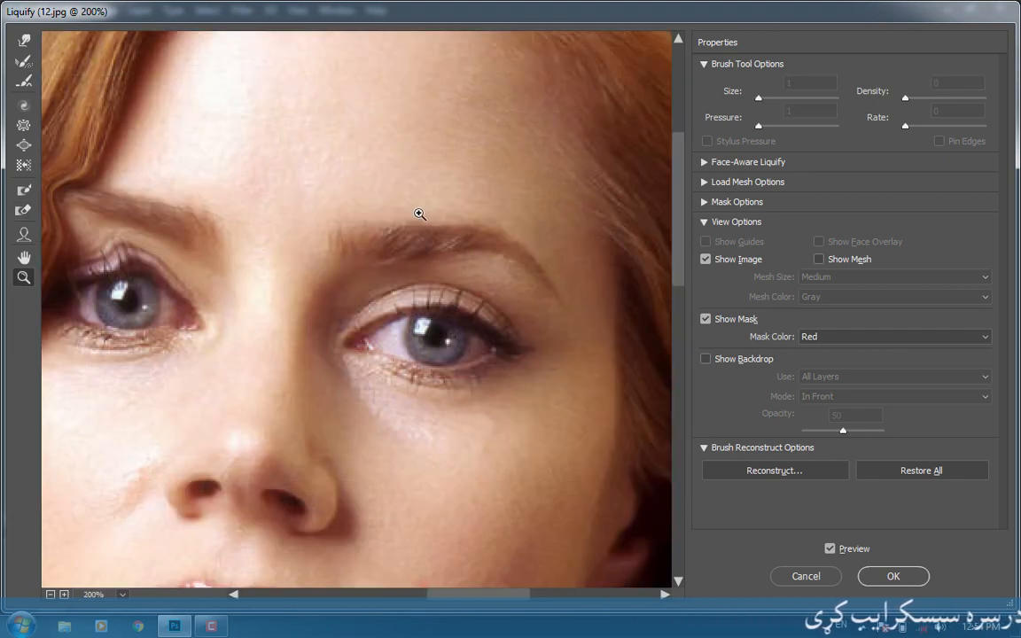
{"action": "key", "text": "w"}
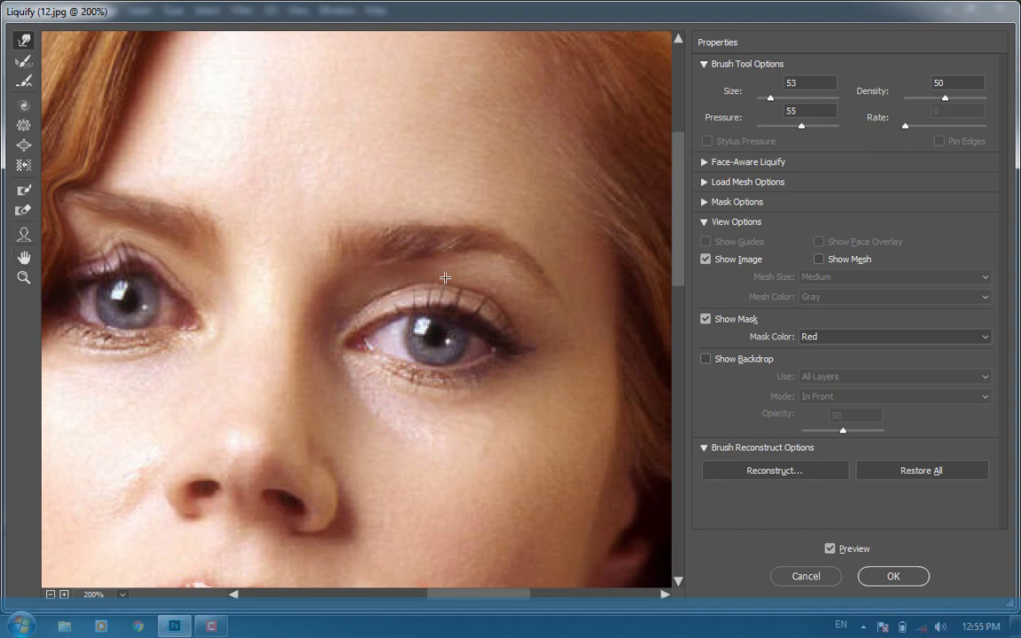
{"action": "mouse_move", "coordinate": [367, 279]}
{"action": "left_mouse_down"}
{"action": "mouse_move", "coordinate": [475, 251]}
{"action": "mouse_move", "coordinate": [249, 304]}
{"action": "left_mouse_up"}
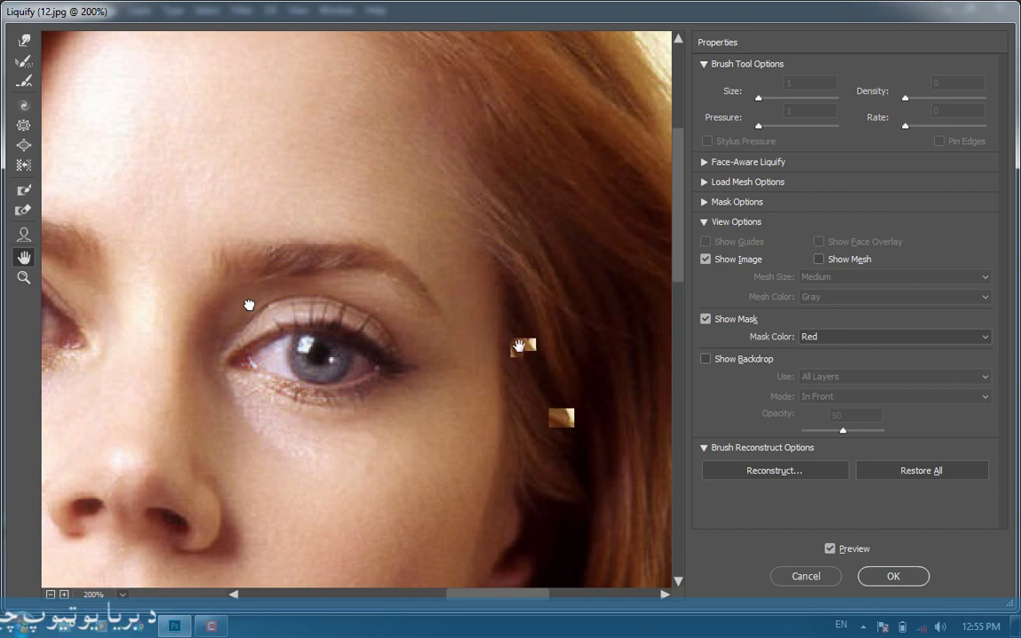
{"action": "key", "text": "ctrl+0"}
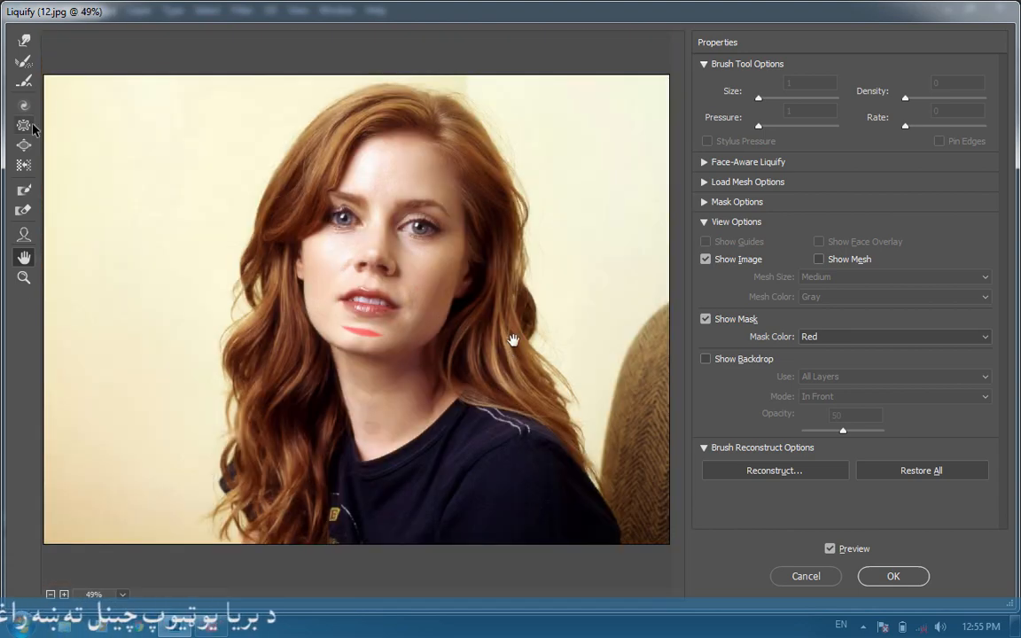
Select the Bloat tool and apply the Liquify filter to 12.jpg
{"action": "key", "text": "b"}
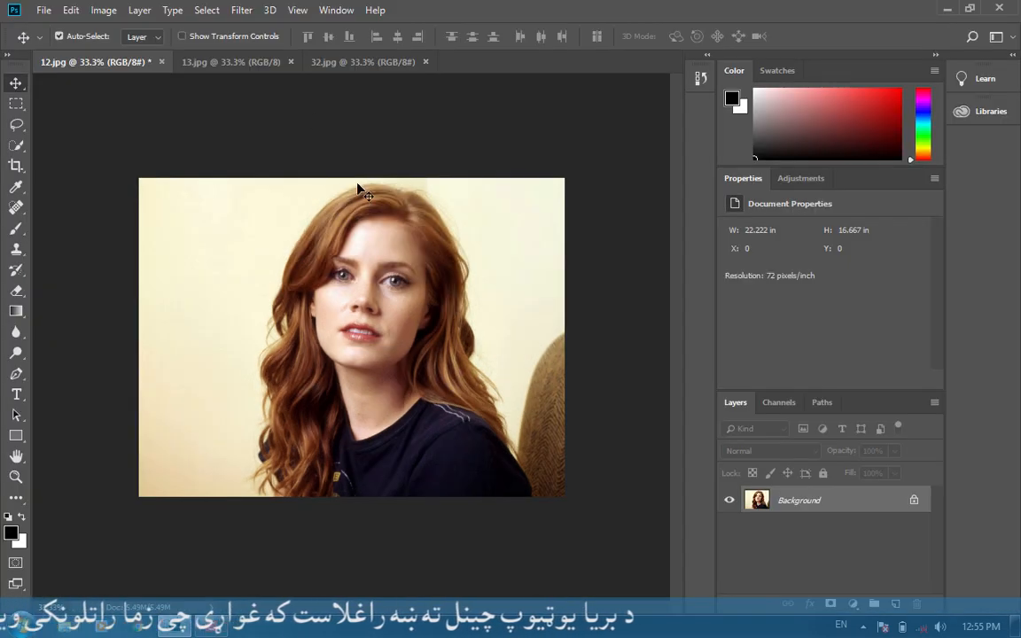
{"action": "left_click", "coordinate": [241, 9]}
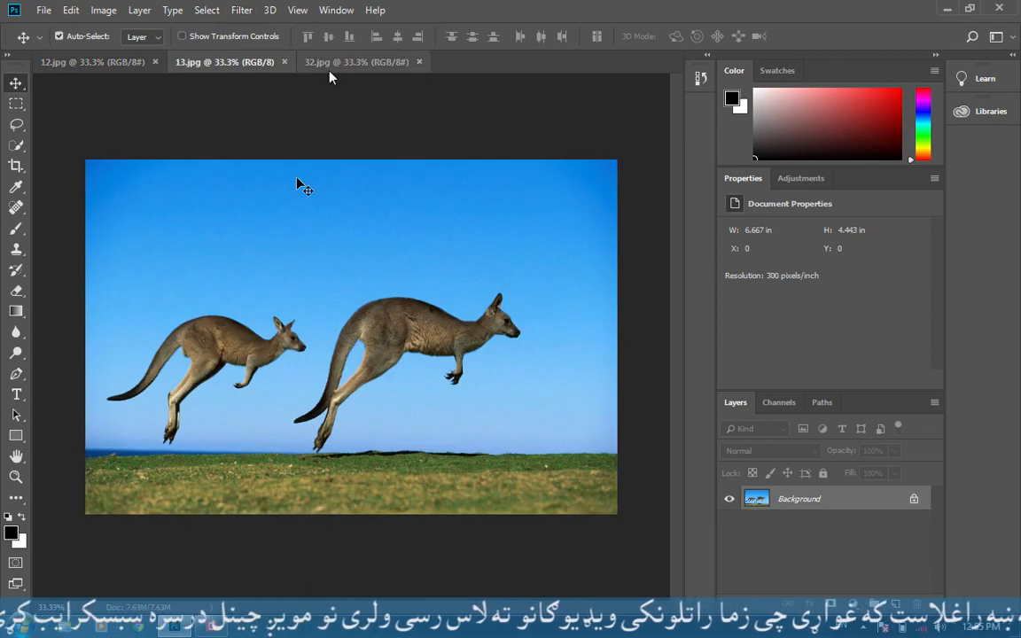
Switch to the truck image 32.jpg and fit it to the screen
{"action": "left_click", "coordinate": [328, 69]}
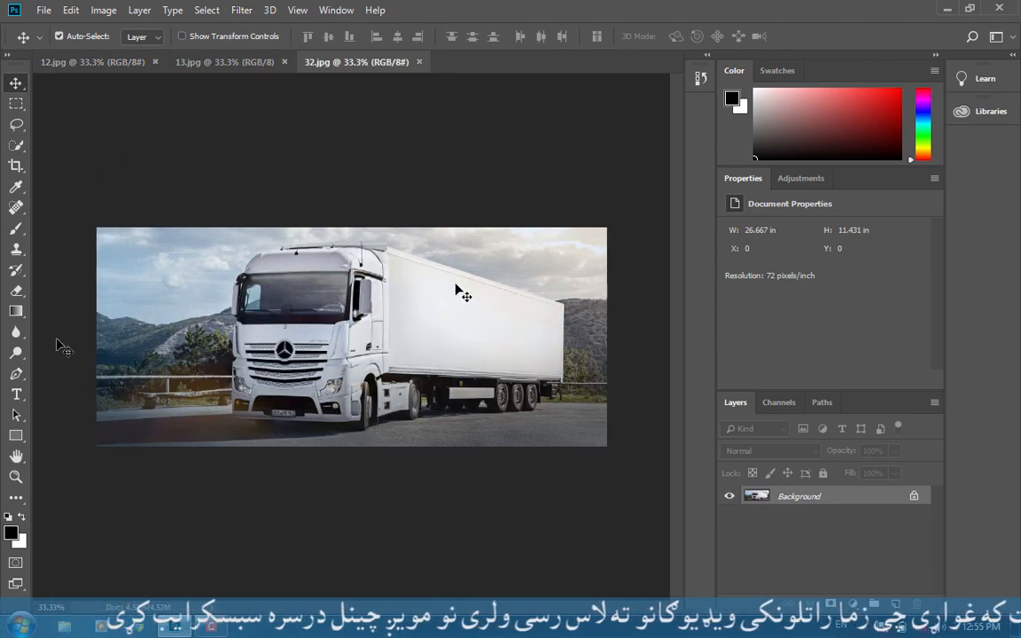
{"action": "double_click", "coordinate": [16, 456]}
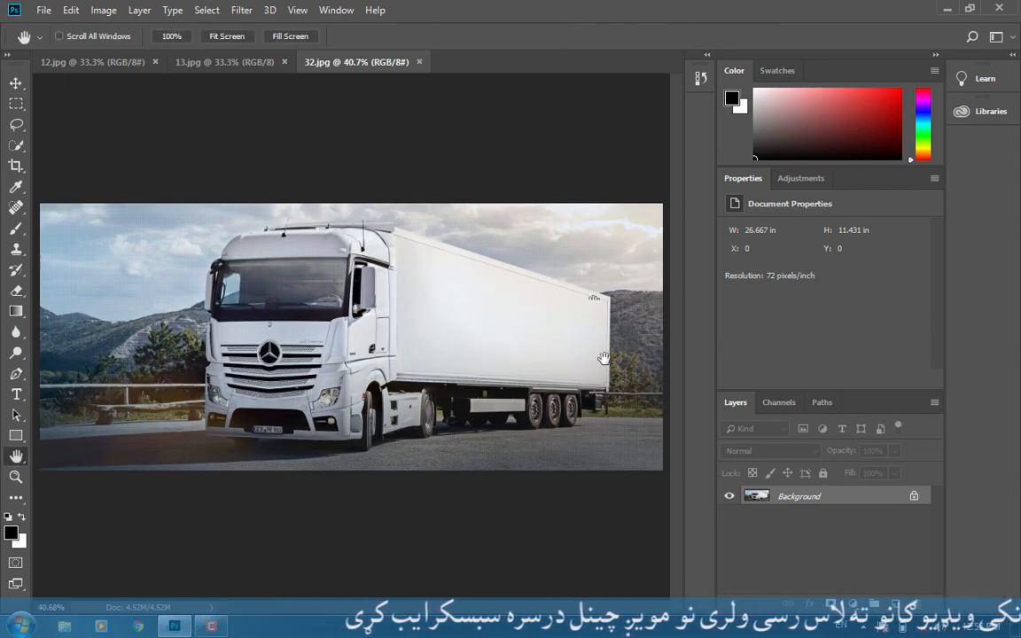
{"action": "left_click", "coordinate": [201, 62]}
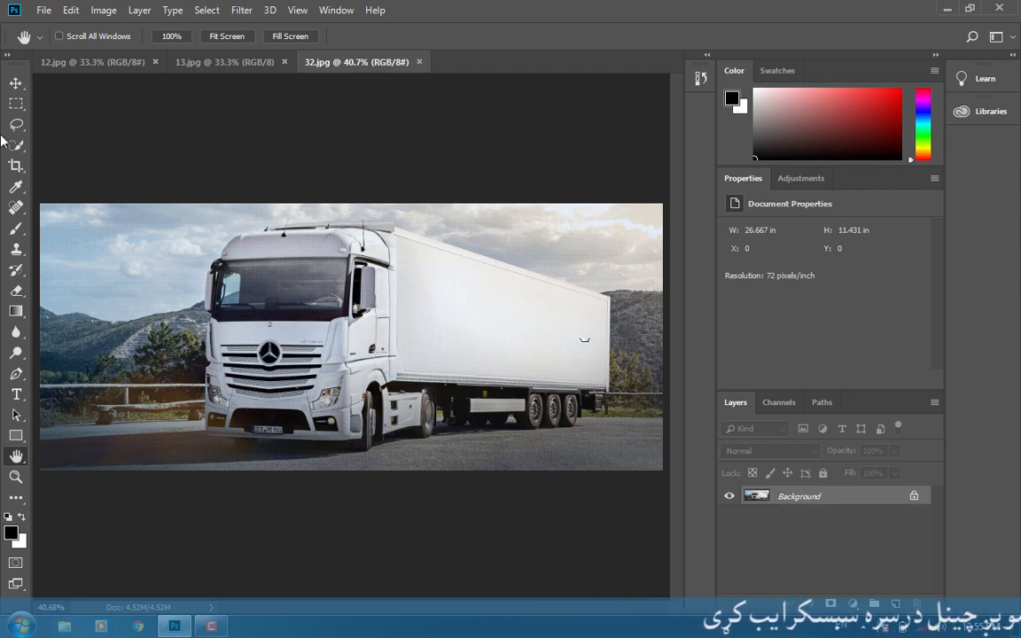
{"action": "left_click", "coordinate": [16, 165]}
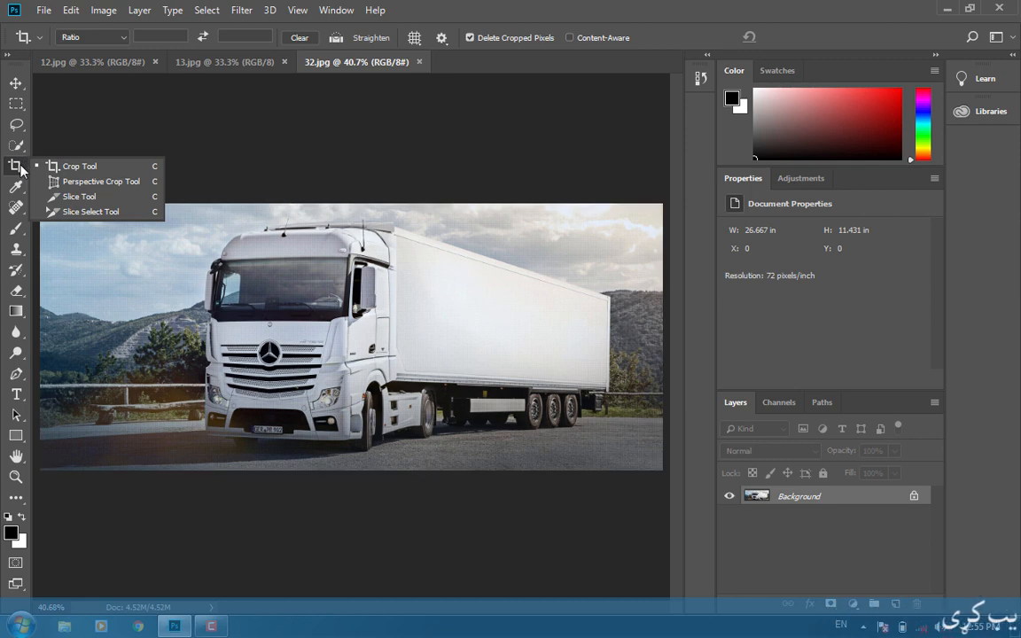
{"action": "left_click", "coordinate": [14, 84]}
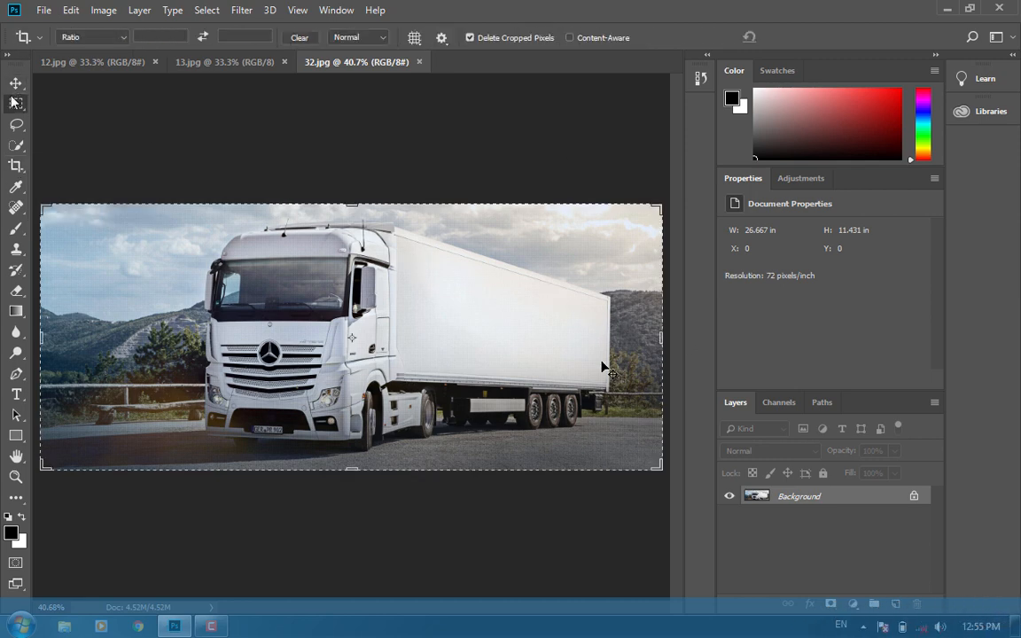
{"action": "left_click", "coordinate": [241, 10]}
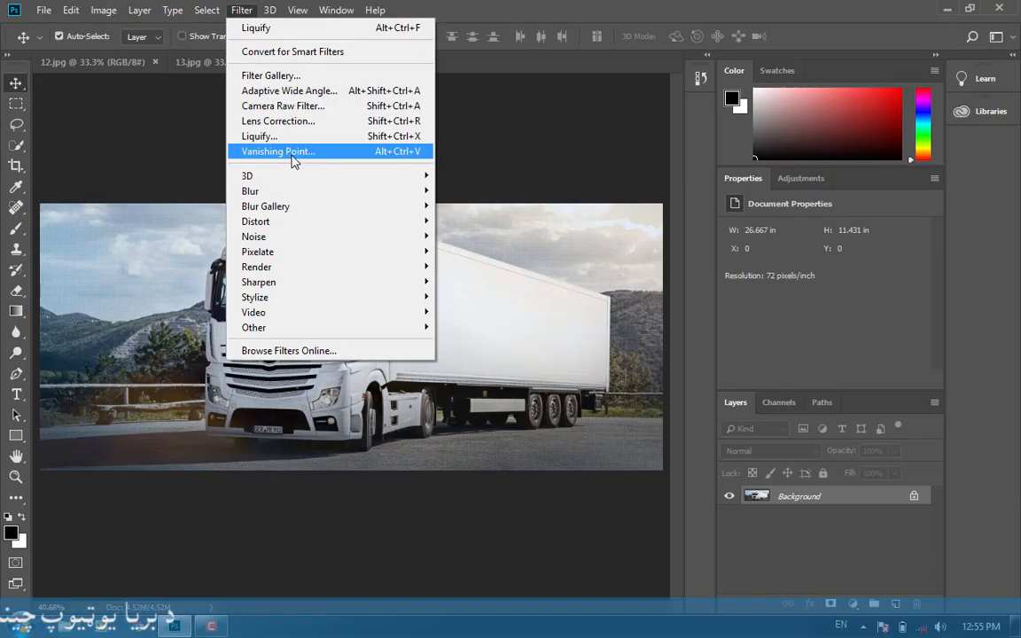
{"action": "left_click", "coordinate": [292, 153]}
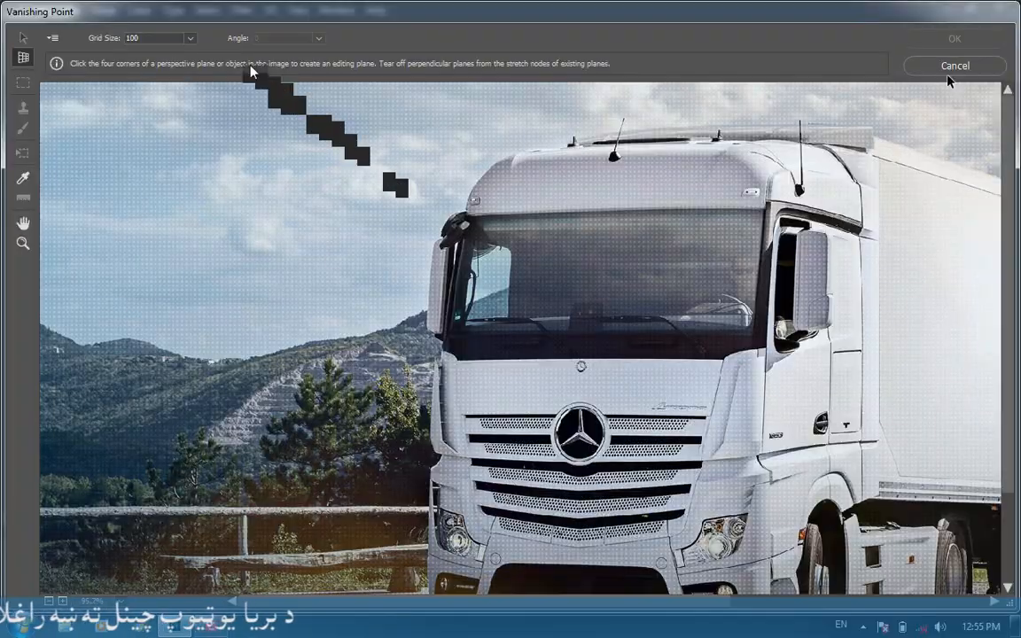
{"action": "left_click", "coordinate": [947, 75]}
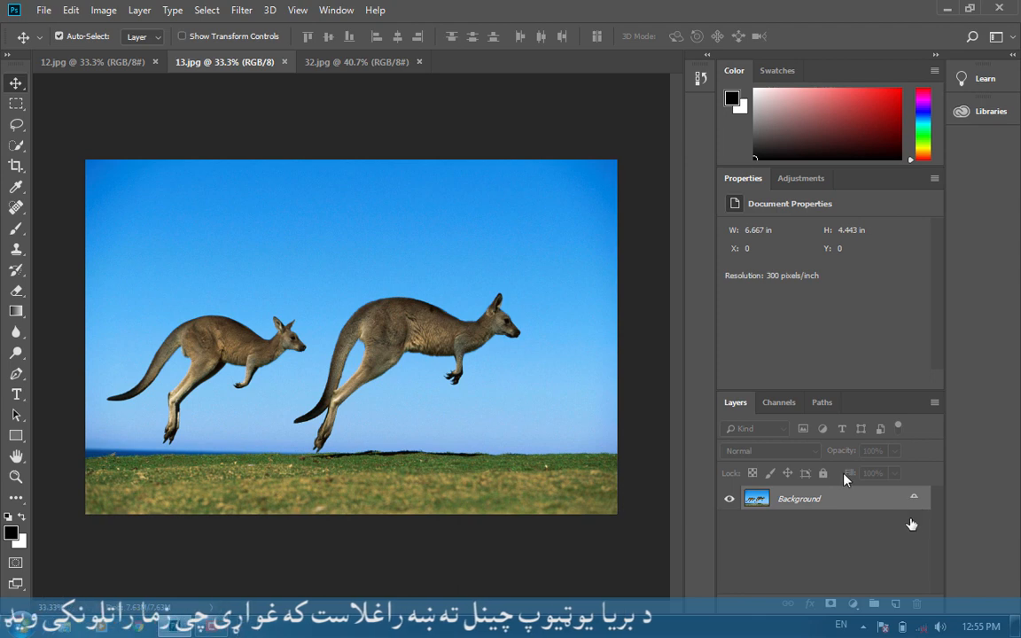
Select and copy the entire kangaroo image 13.jpg and unlock its background layer
{"action": "key", "text": "ctrl+a"}
{"action": "left_click", "coordinate": [913, 498]}
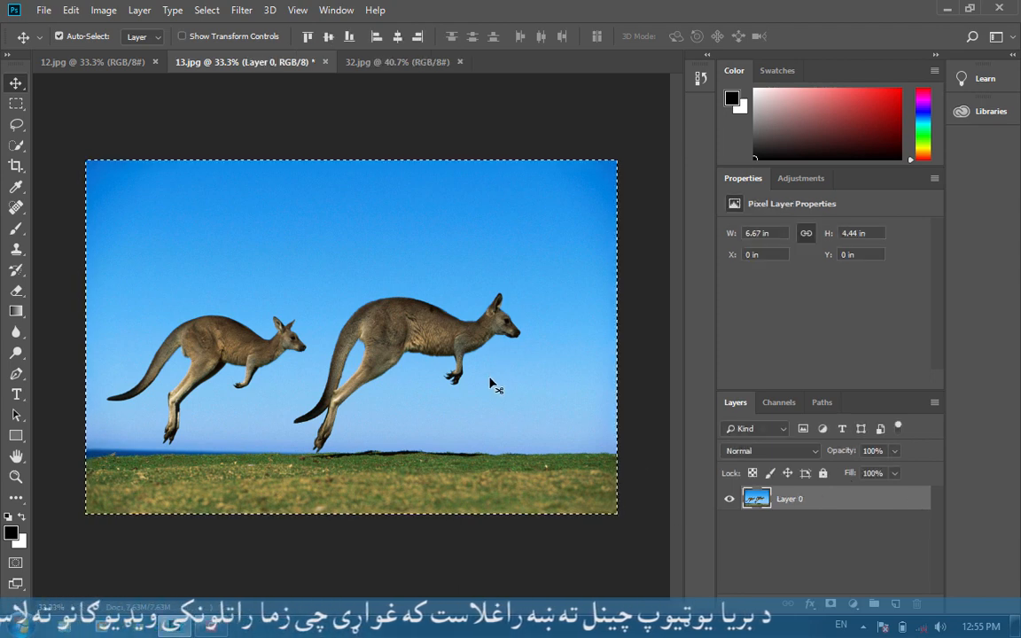
Create a Vanishing Point perspective plane on the four corners of the trailer's side in 32.jpg
{"action": "left_click", "coordinate": [378, 67]}
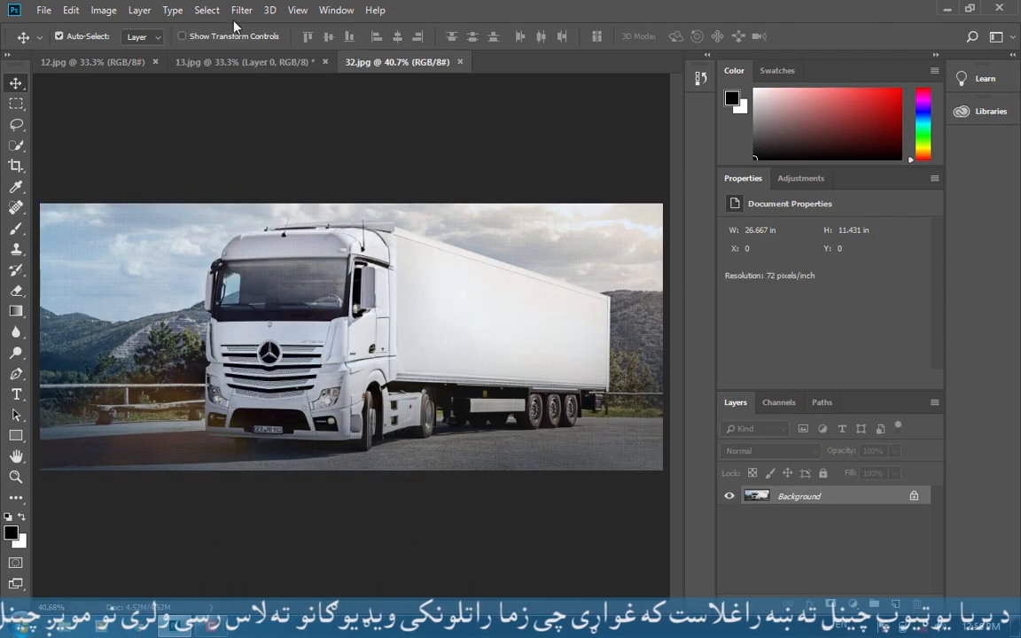
{"action": "left_click", "coordinate": [207, 10]}
{"action": "mouse_move", "coordinate": [241, 11]}
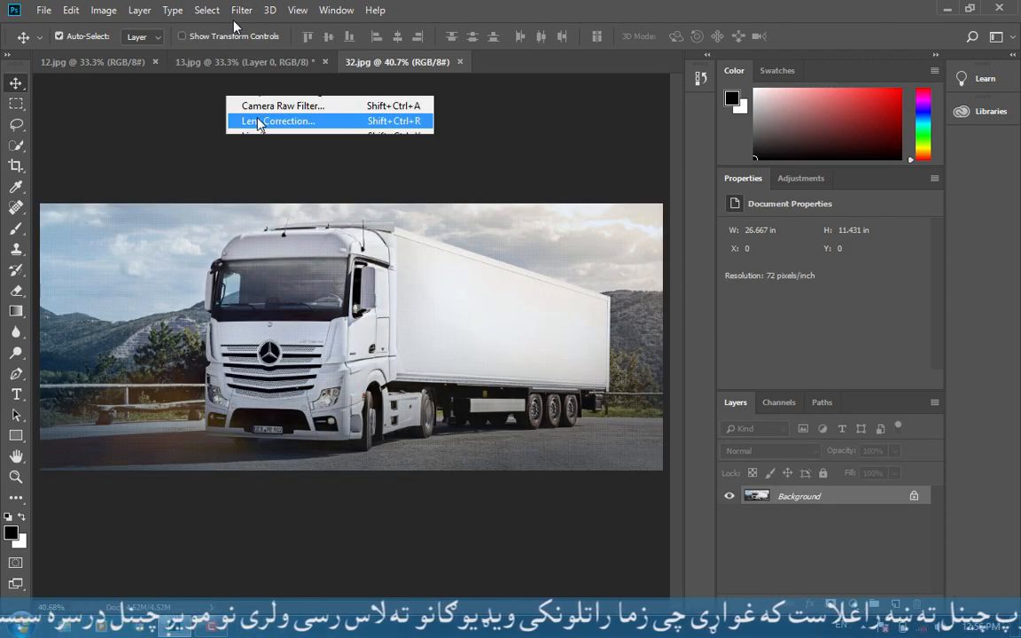
{"action": "left_click", "coordinate": [282, 151]}
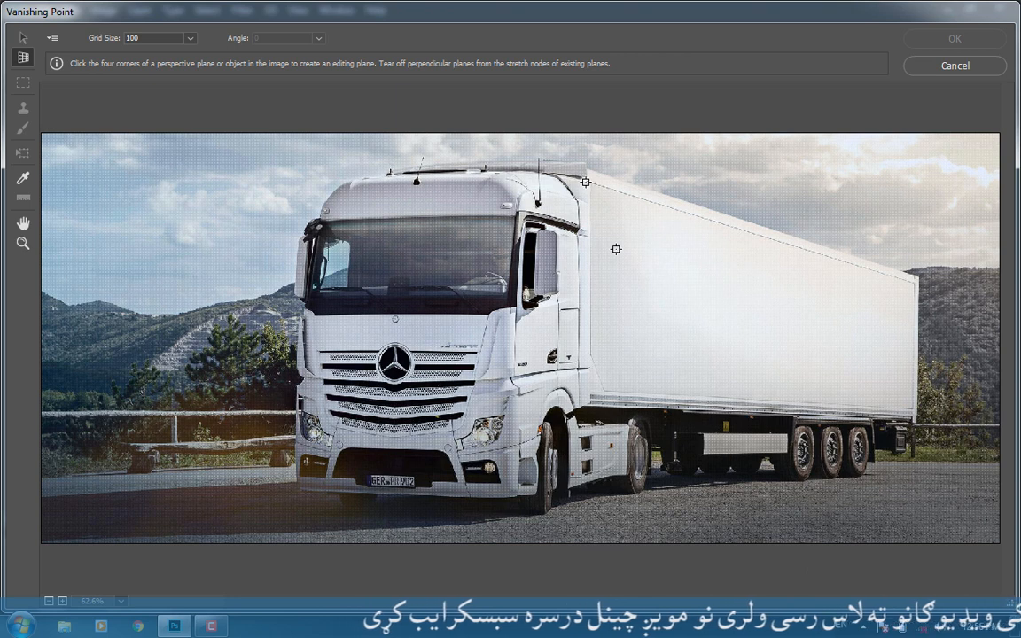
{"action": "left_click", "coordinate": [585, 182]}
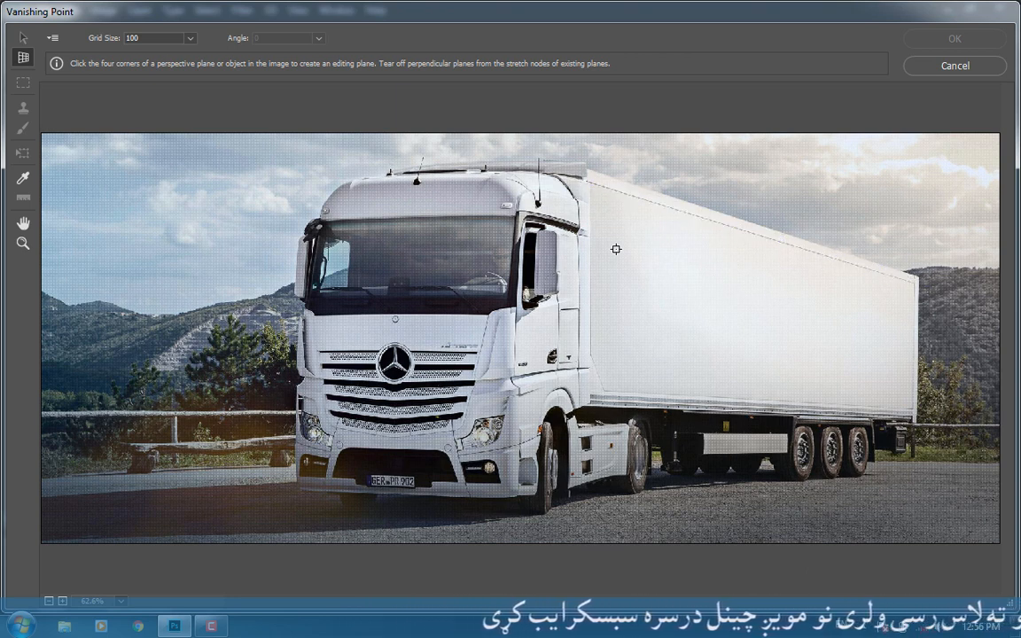
{"action": "left_click", "coordinate": [915, 282]}
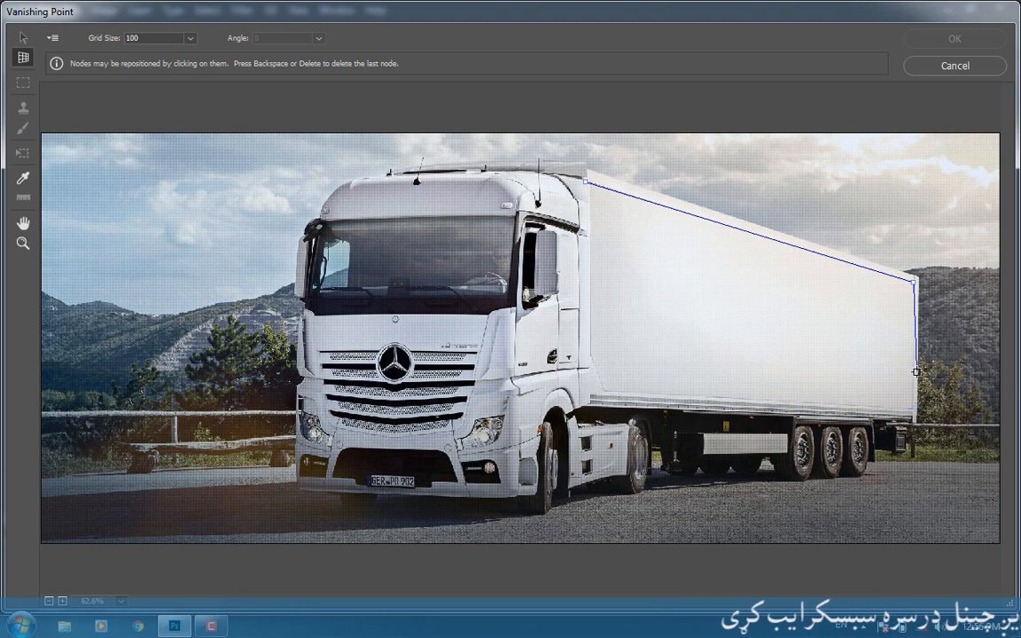
{"action": "left_click", "coordinate": [914, 408]}
{"action": "left_click", "coordinate": [590, 390]}
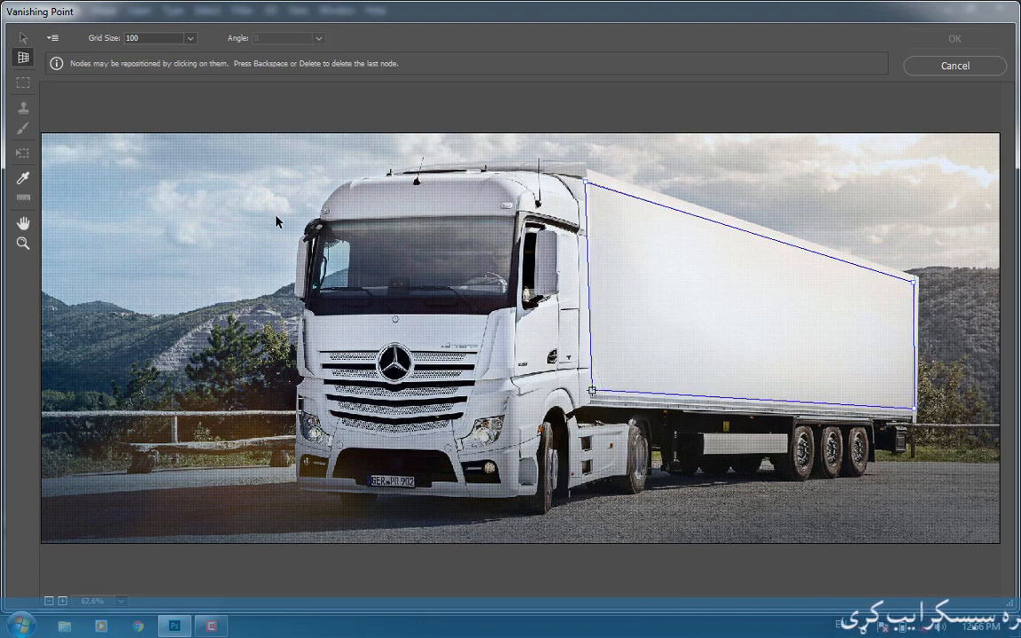
{"action": "left_click", "coordinate": [591, 390]}
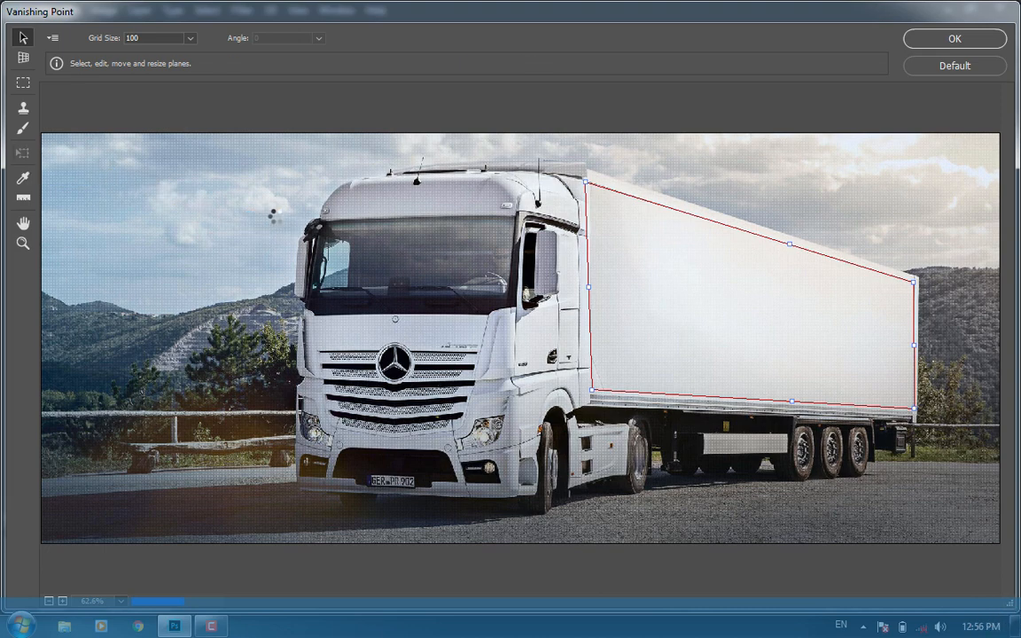
Paste the kangaroo image into Vanishing Point and move it onto the trailer's side plane with the Transform tool
{"action": "key", "text": "ctrl+v"}
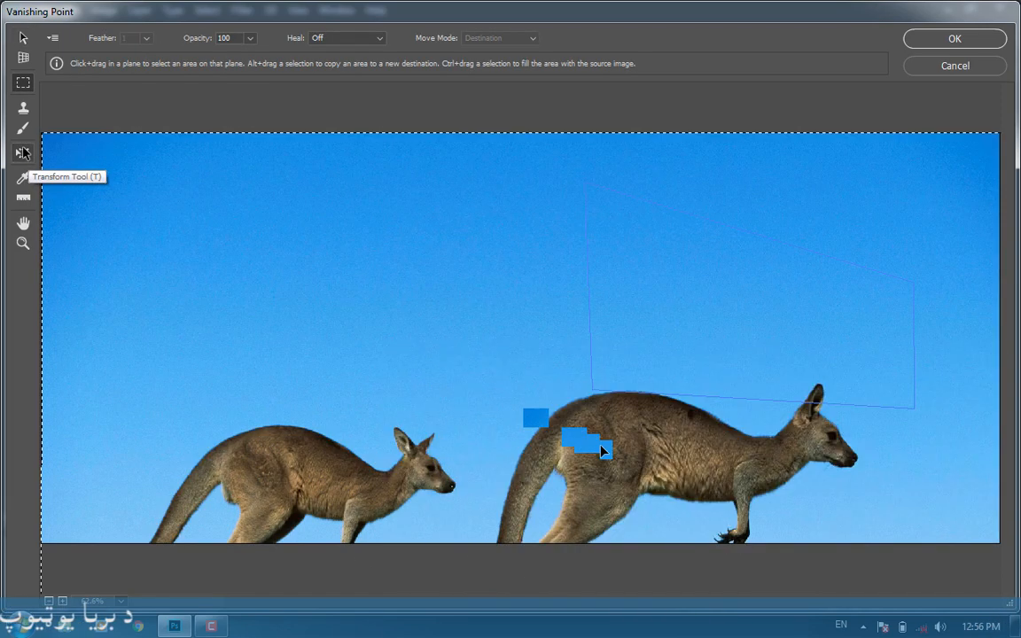
{"action": "left_click", "coordinate": [23, 152]}
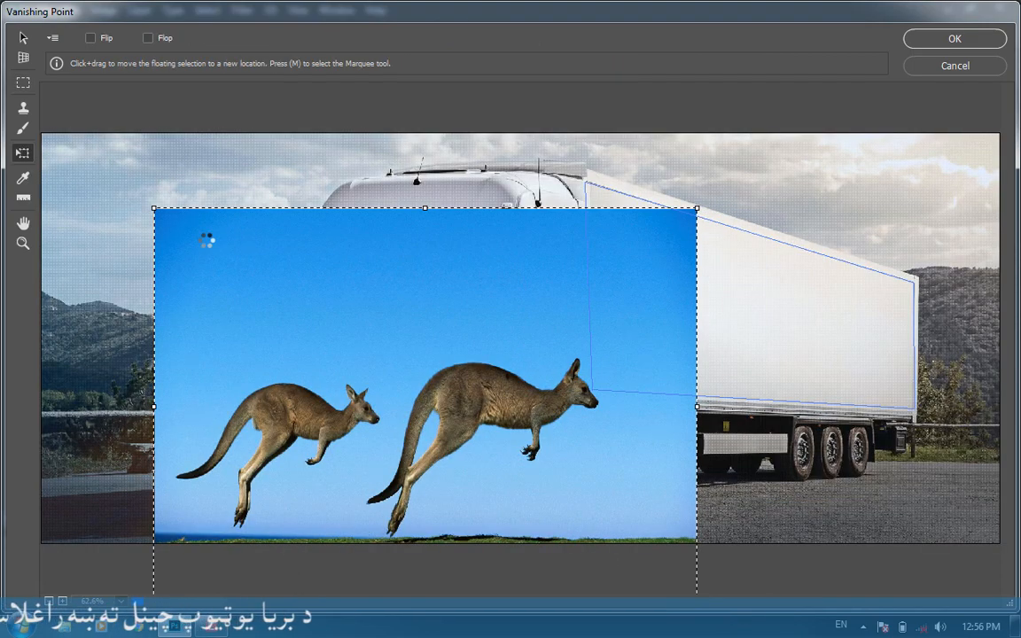
{"action": "left_click_drag", "start_coordinate": [207, 240], "coordinate": [293, 239]}
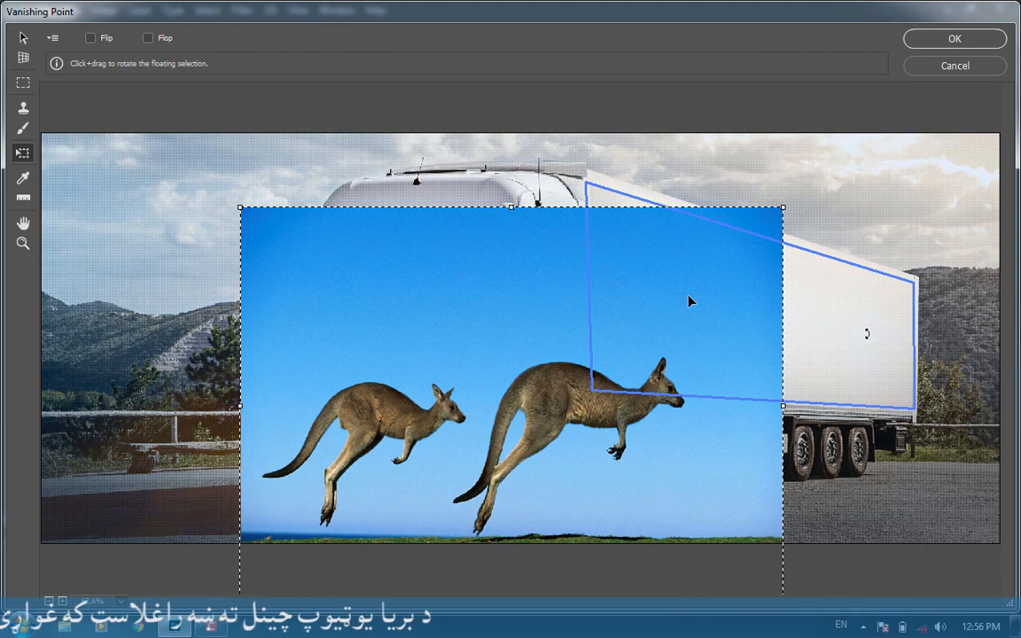
{"action": "left_click_drag", "start_coordinate": [639, 345], "coordinate": [695, 289]}
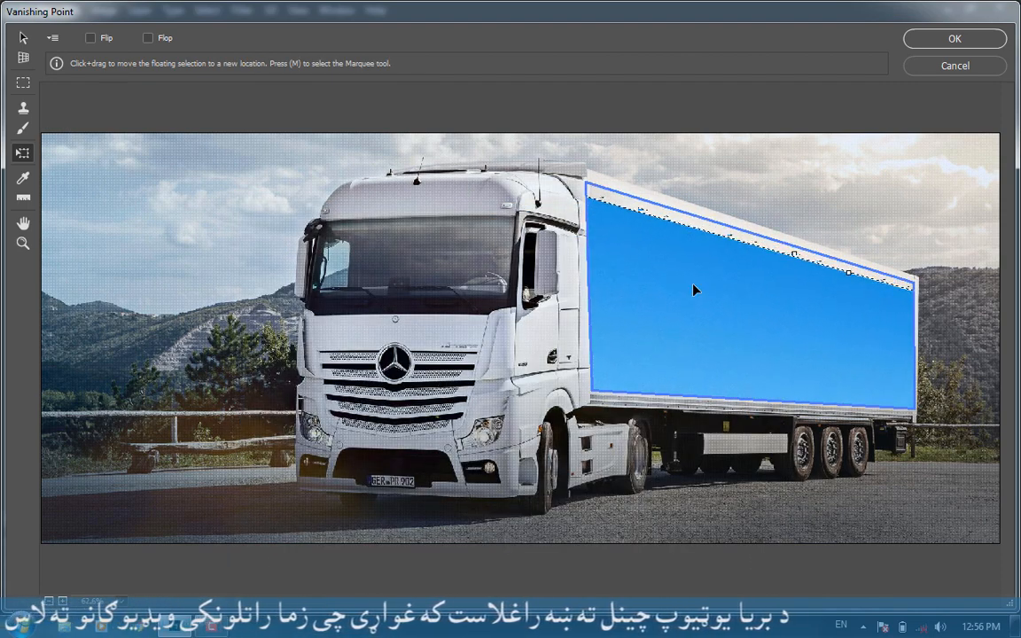
{"action": "left_click_drag", "start_coordinate": [601, 266], "coordinate": [638, 252]}
{"action": "left_click_drag", "start_coordinate": [709, 298], "coordinate": [626, 266]}
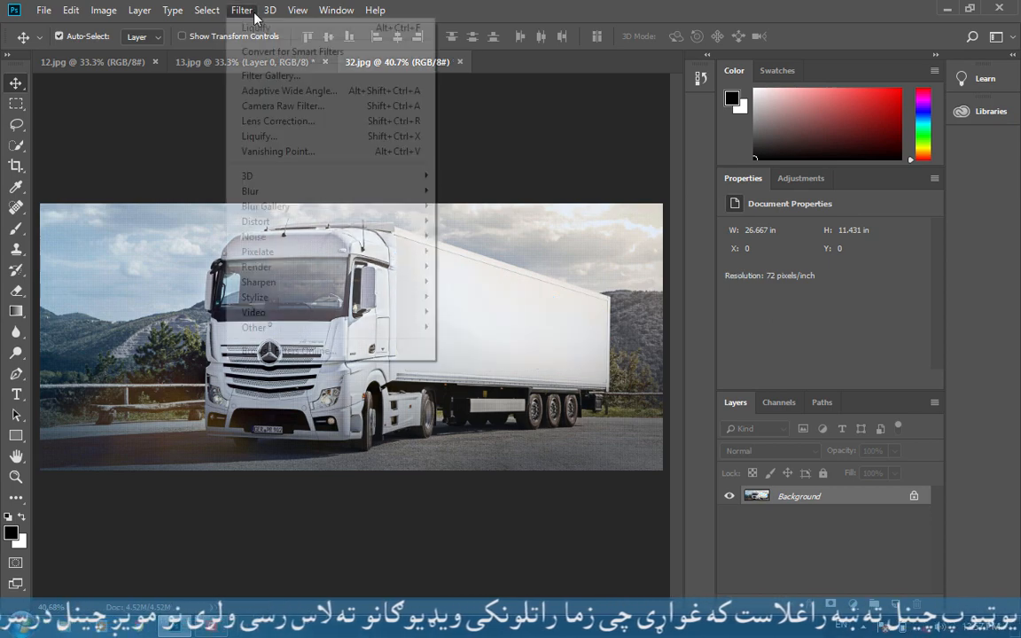
Open Lens Correction on the truck image and set the search criteria to Canon, Canon EOS 7D and the 14-24mm F2.8 DG HSM lens
{"action": "left_click", "coordinate": [253, 12]}
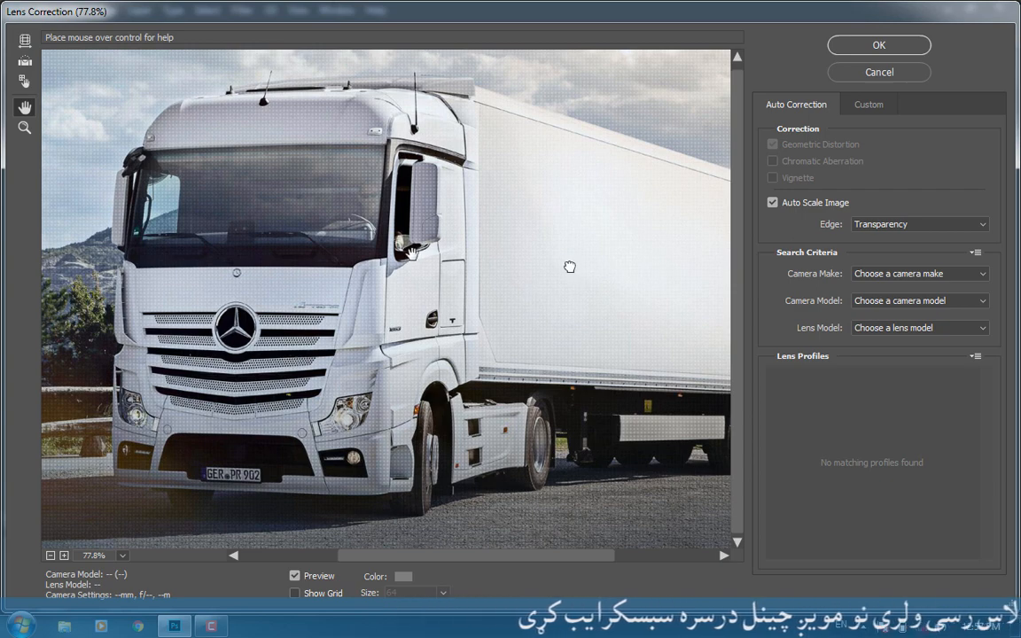
{"action": "left_click_drag", "start_coordinate": [569, 266], "coordinate": [533, 261]}
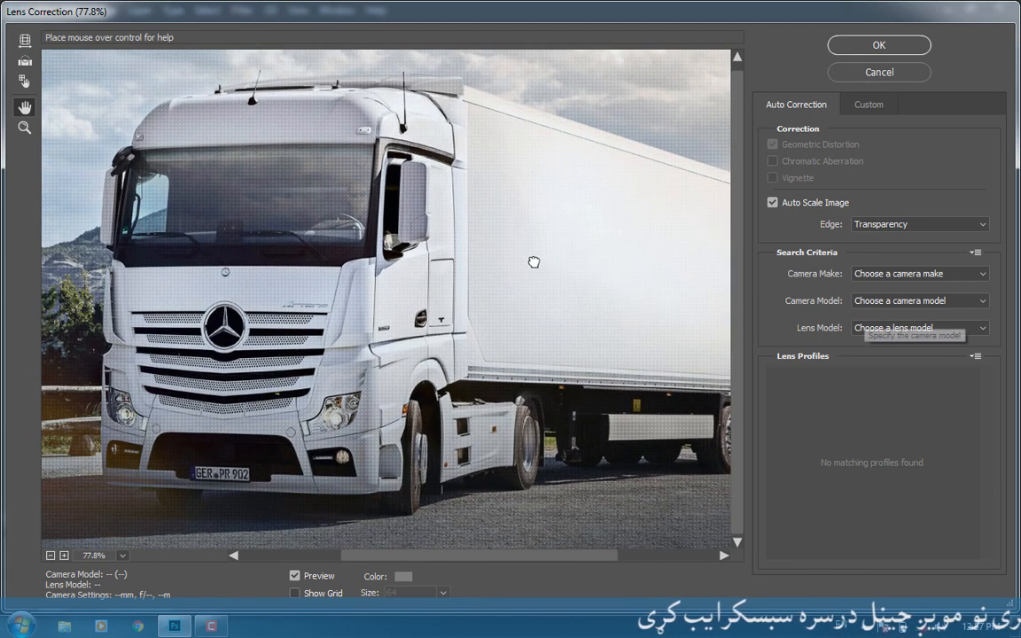
{"action": "left_click_drag", "start_coordinate": [533, 263], "coordinate": [450, 249]}
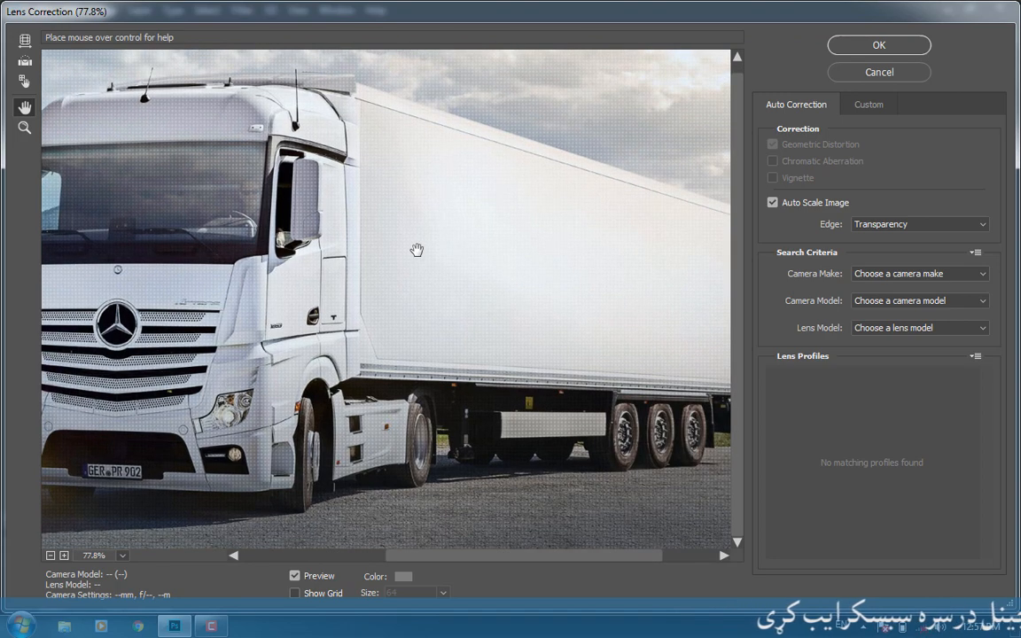
{"action": "left_click", "coordinate": [886, 276]}
{"action": "left_click", "coordinate": [886, 276]}
{"action": "left_click", "coordinate": [886, 276]}
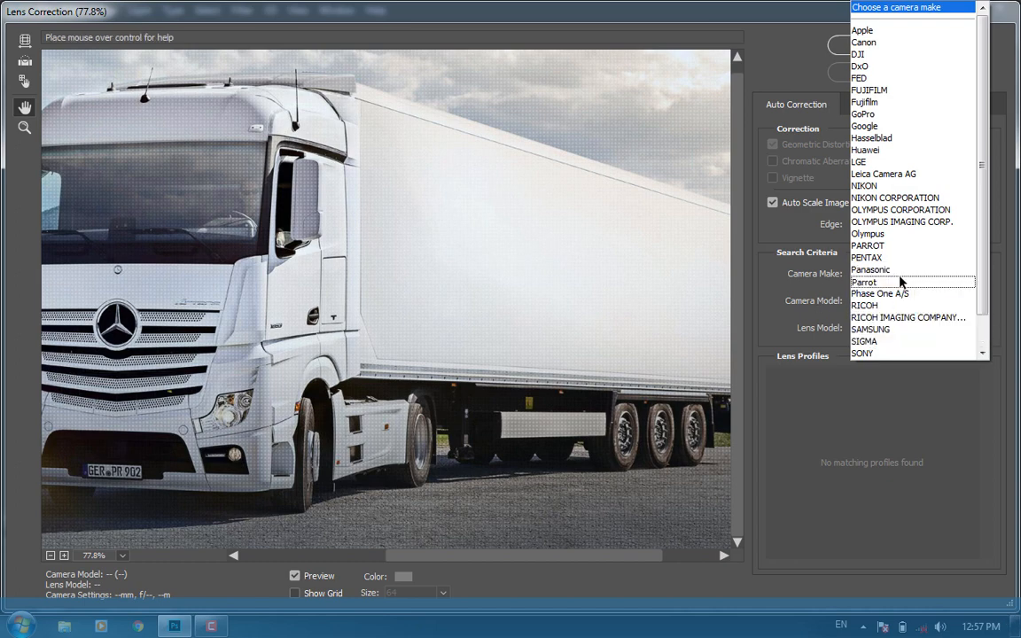
{"action": "left_click", "coordinate": [893, 301]}
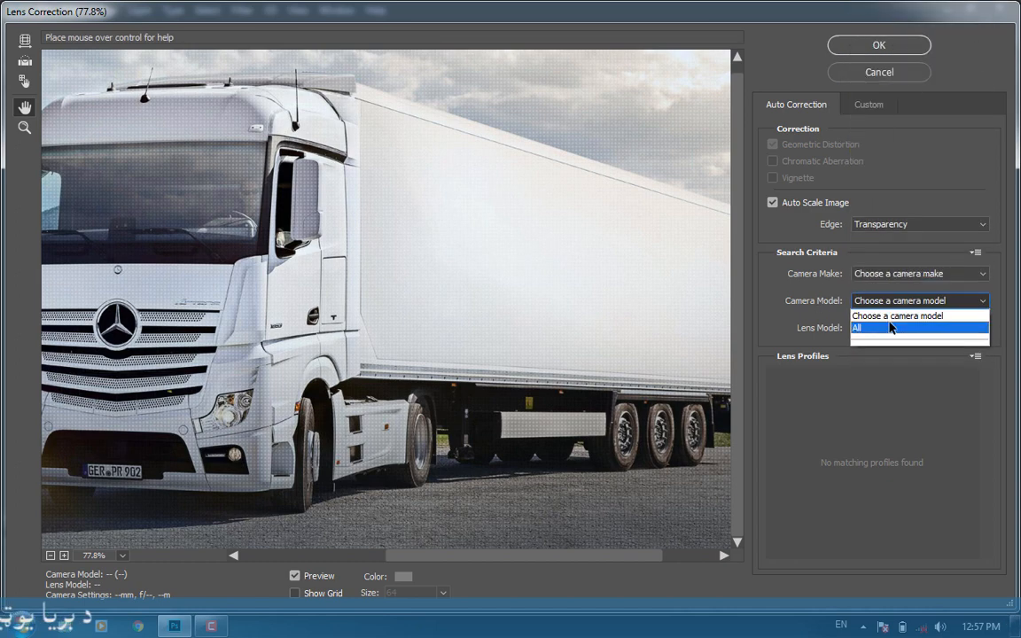
{"action": "left_click", "coordinate": [890, 328]}
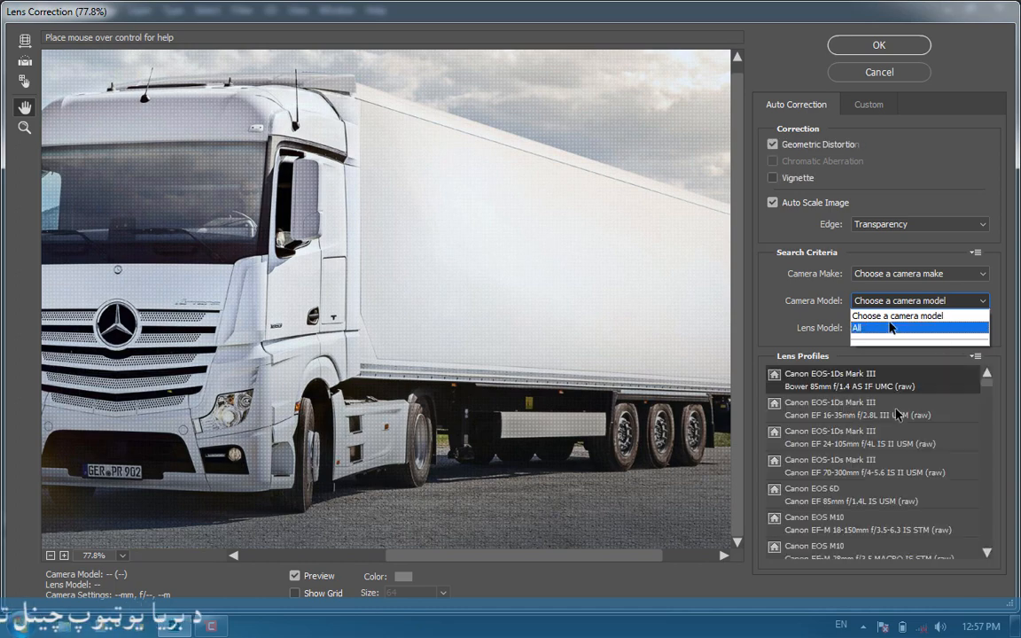
{"action": "left_click", "coordinate": [882, 302]}
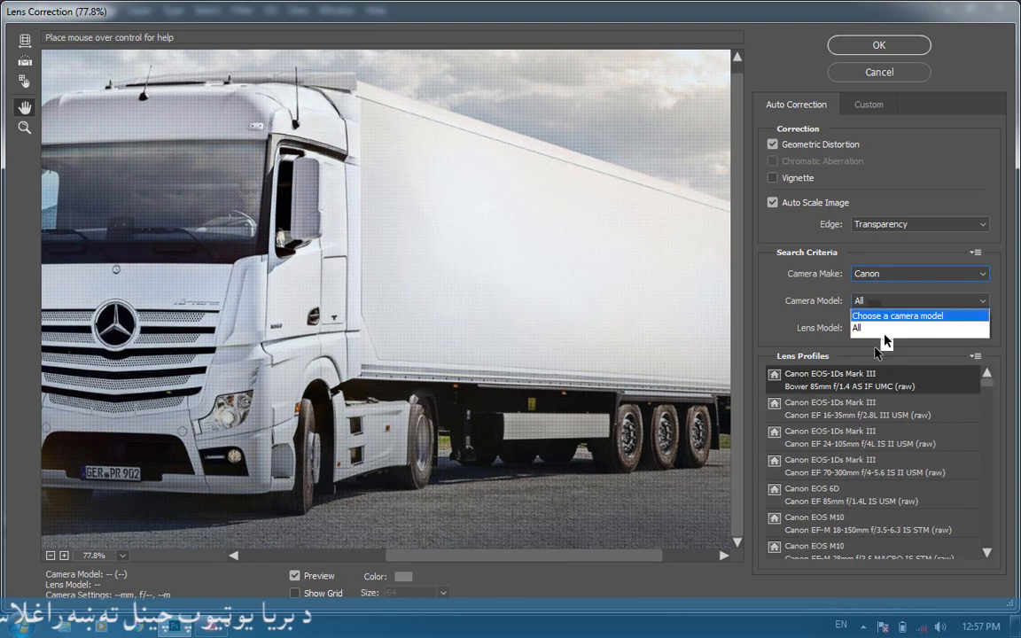
{"action": "left_click", "coordinate": [922, 465]}
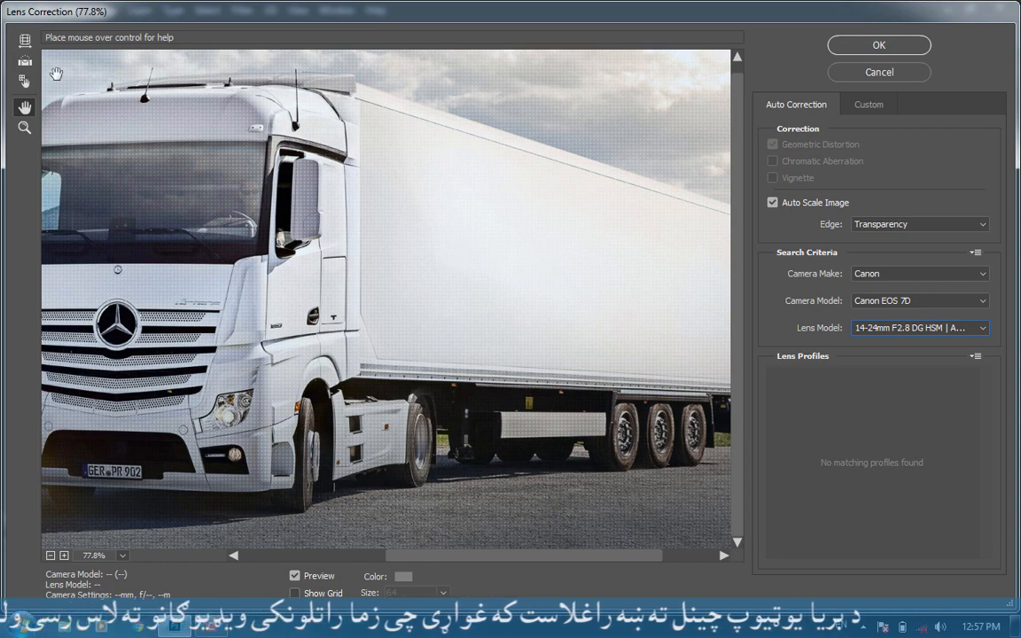
Rotate the truck image with the Straighten tool along a slanted line on the trailer and apply the correction
{"action": "key", "text": "m"}
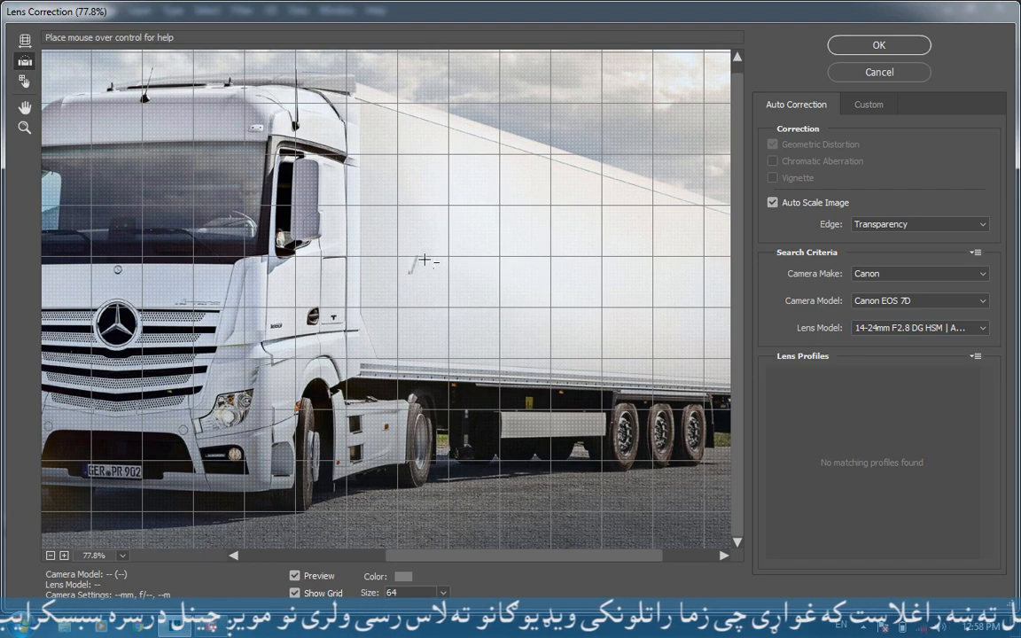
{"action": "left_click_drag", "start_coordinate": [433, 262], "coordinate": [498, 283]}
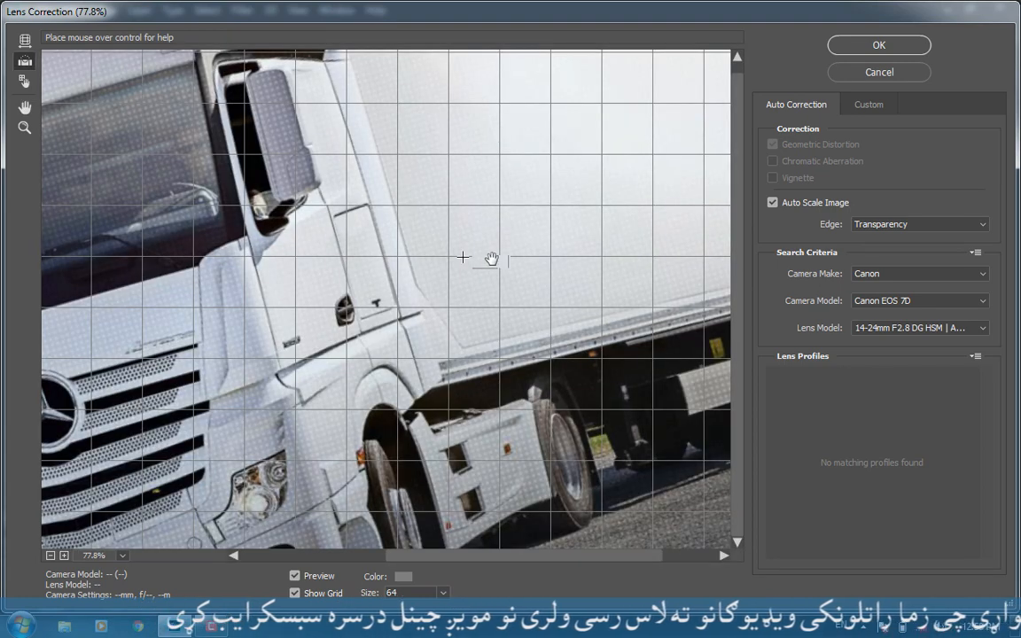
{"action": "key", "text": "ctrl+0"}
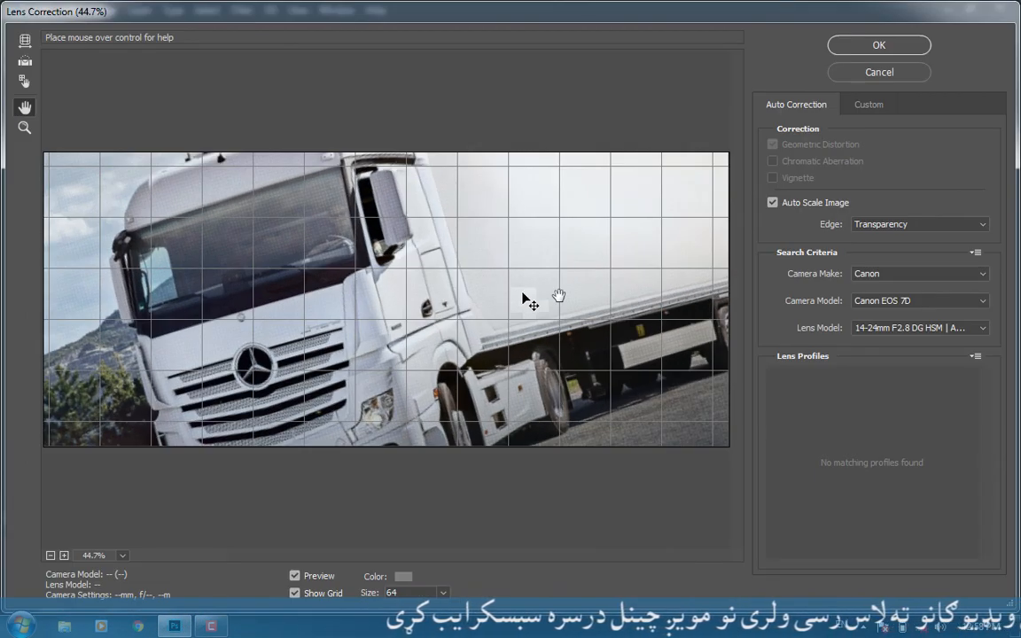
{"action": "key", "text": "Return"}
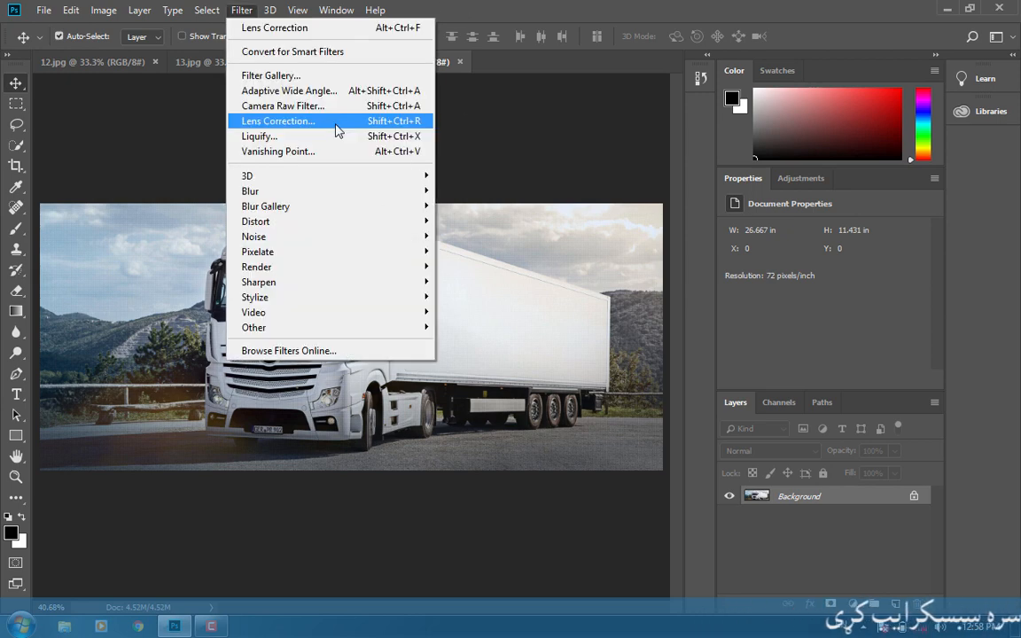
{"action": "left_click", "coordinate": [336, 130]}
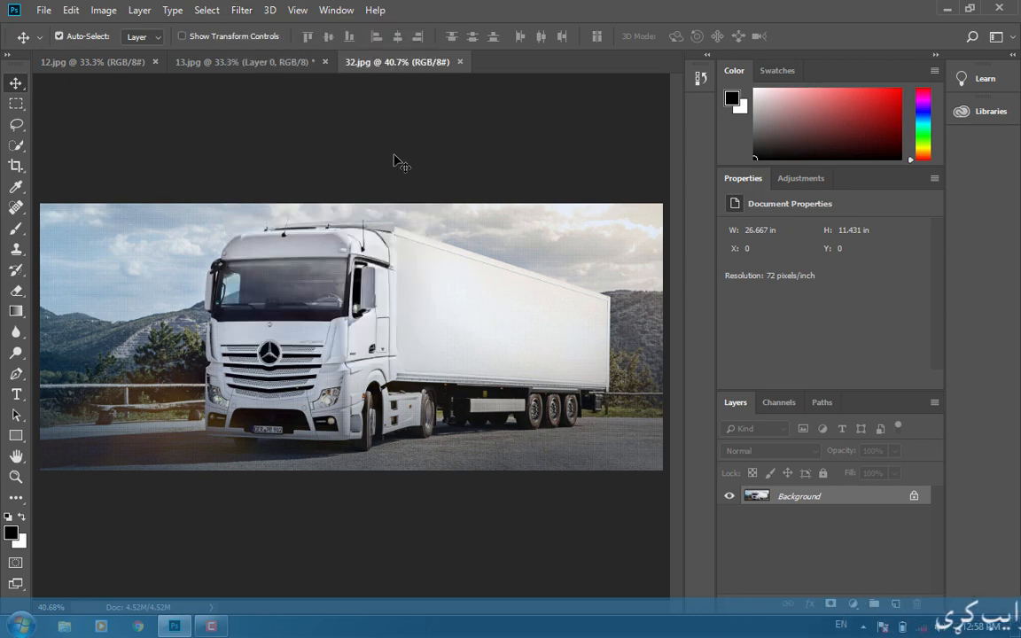